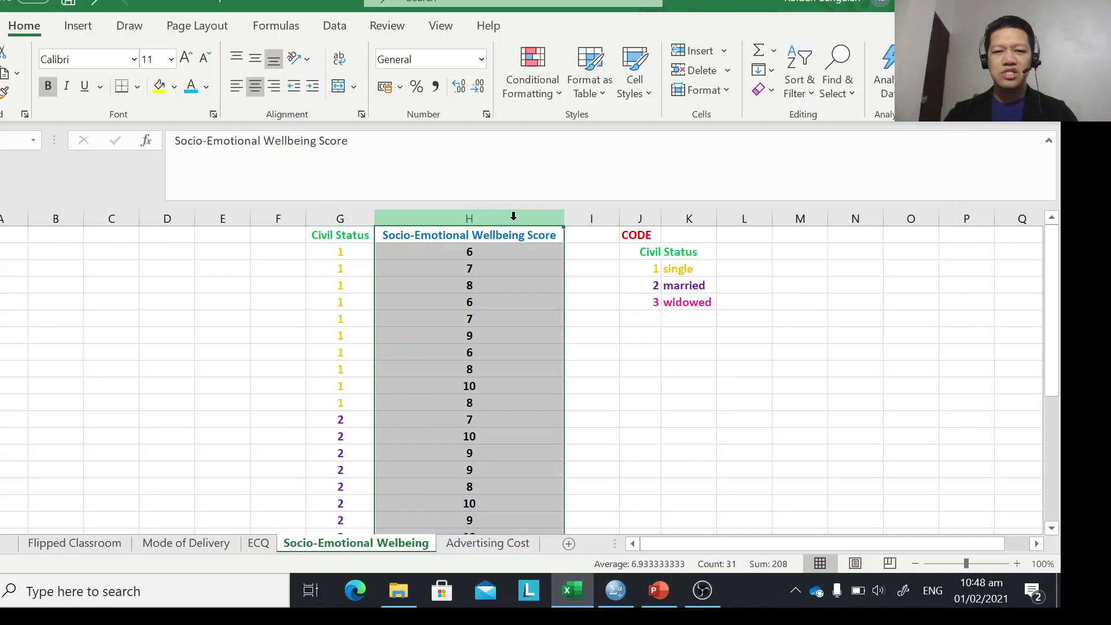
# Step: Copy all civil status codes and wellbeing scores, without their headers, from the Socio-Emotional Welbeing sheet
pyautogui.click(544, 320)
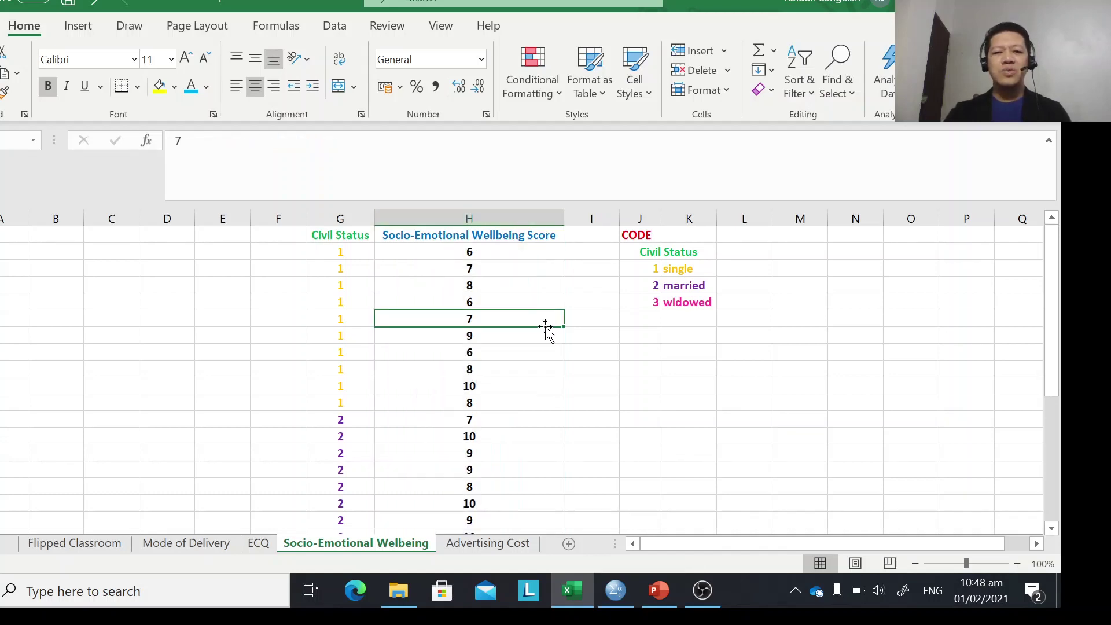
pyautogui.click(340, 253)
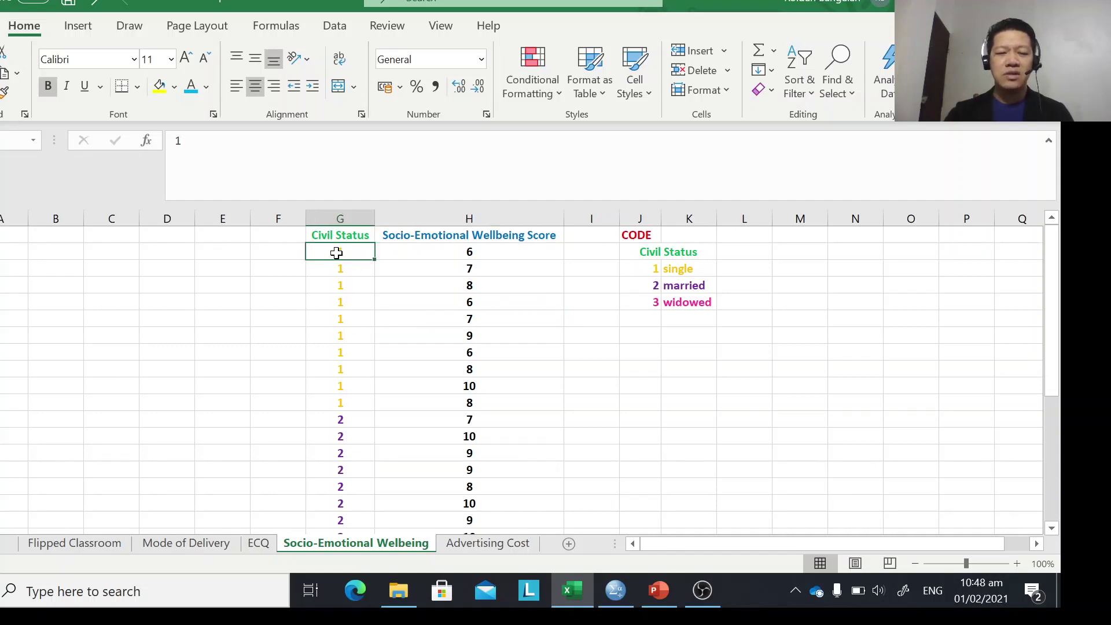
pyautogui.moveTo(338, 253); pyautogui.dragTo(499, 473)
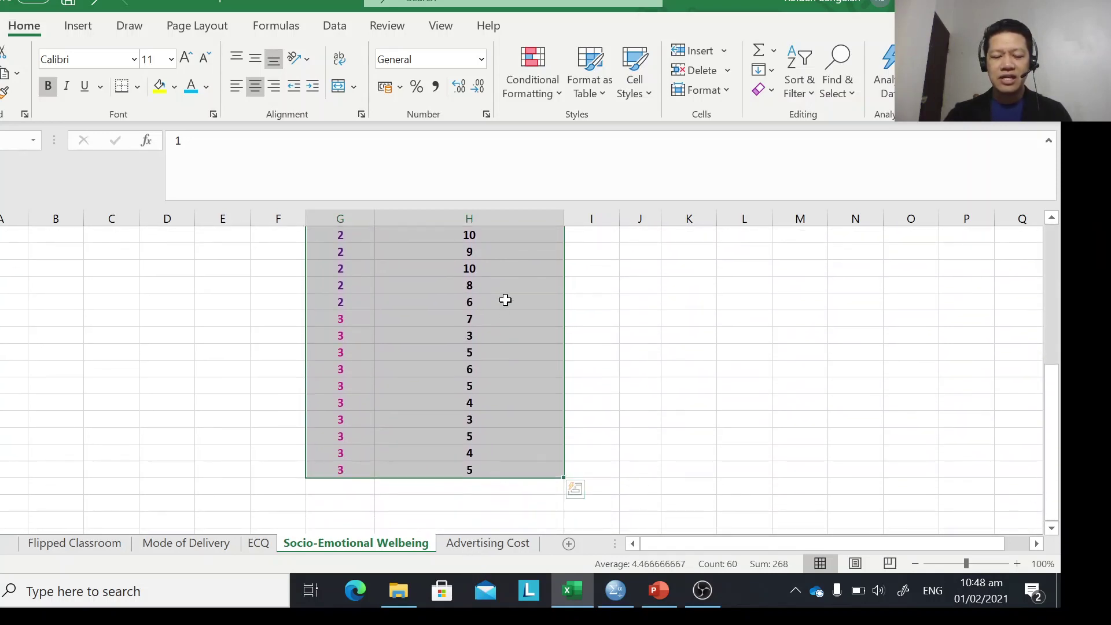
pyautogui.rightClick(505, 300)
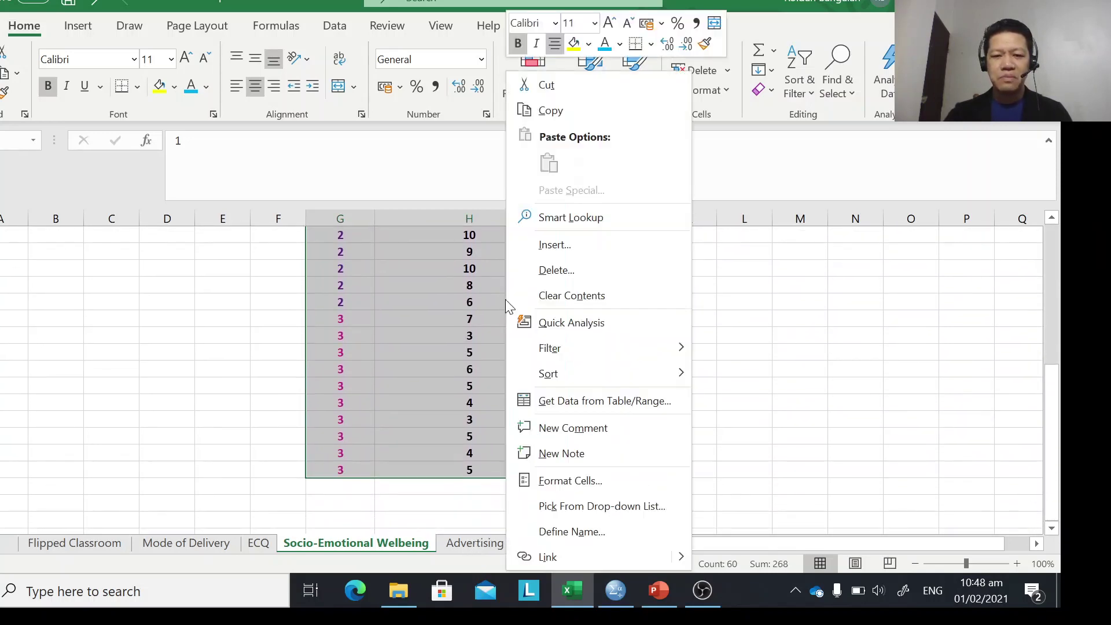
pyautogui.click(551, 110)
pyautogui.scroll(5, 639, 425)
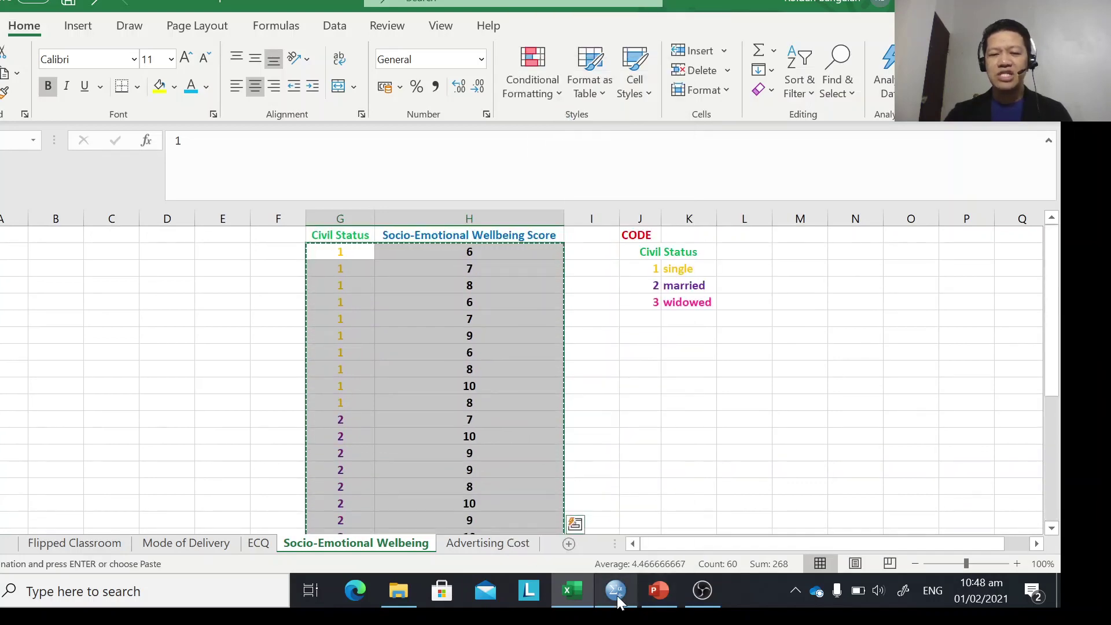
# Step: Switch to SPSS Statistics and paste the copied data starting at the first cell of the empty data grid
pyautogui.click(615, 590)
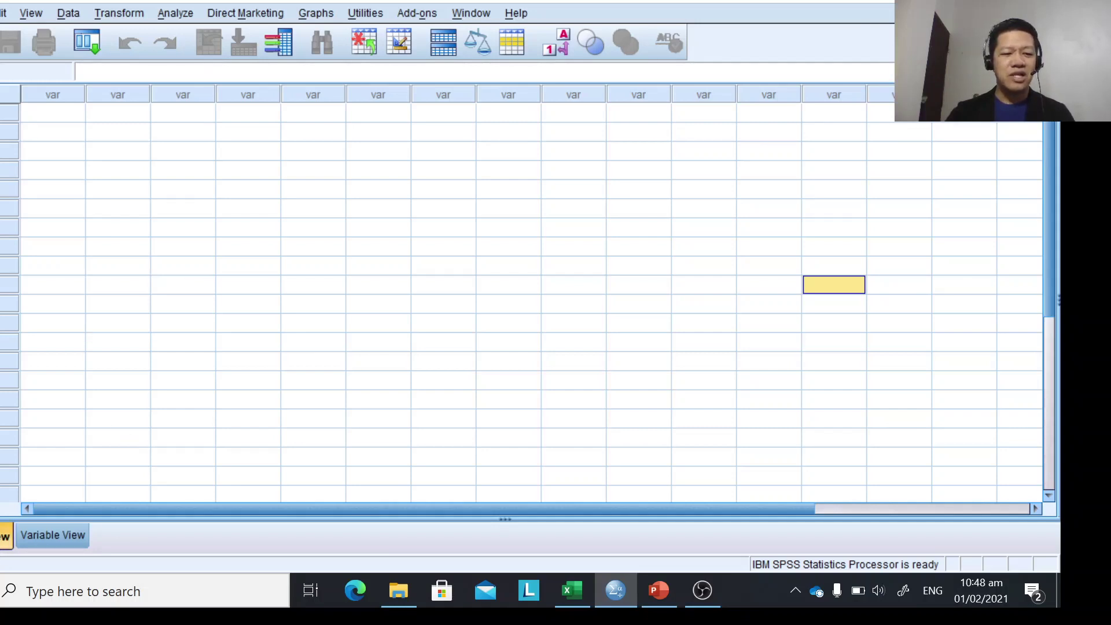
pyautogui.click(42, 116)
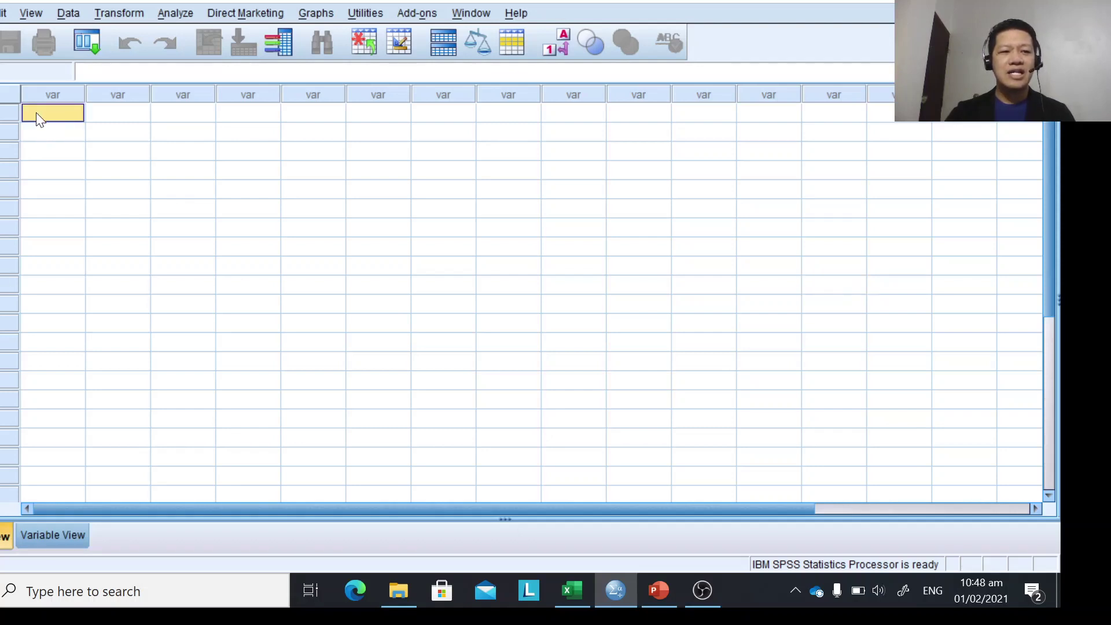
pyautogui.rightClick(37, 111)
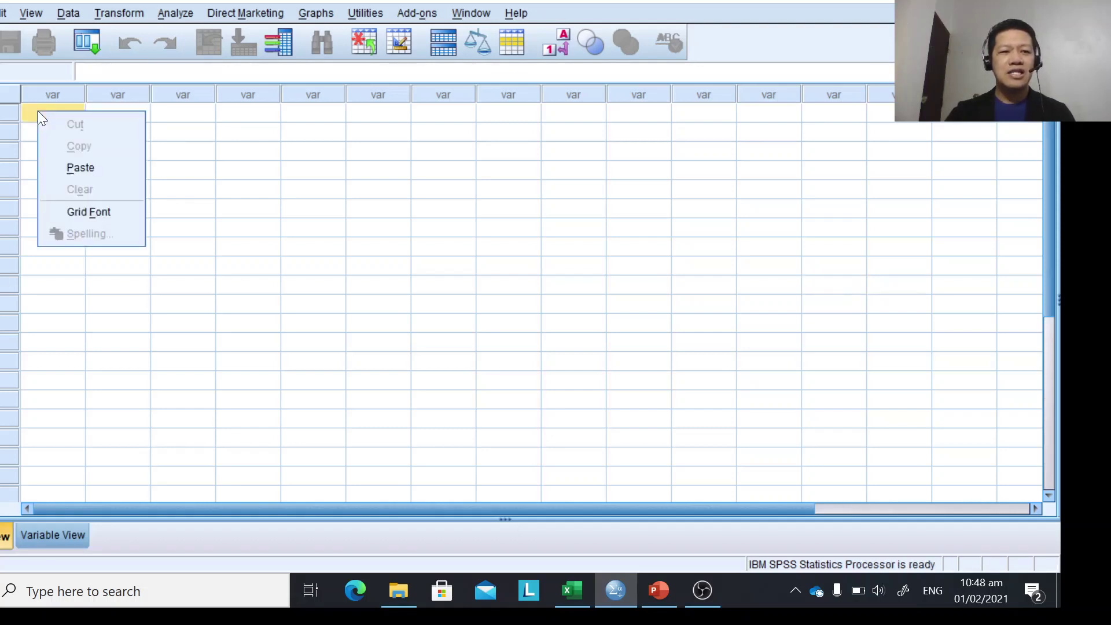
pyautogui.click(78, 166)
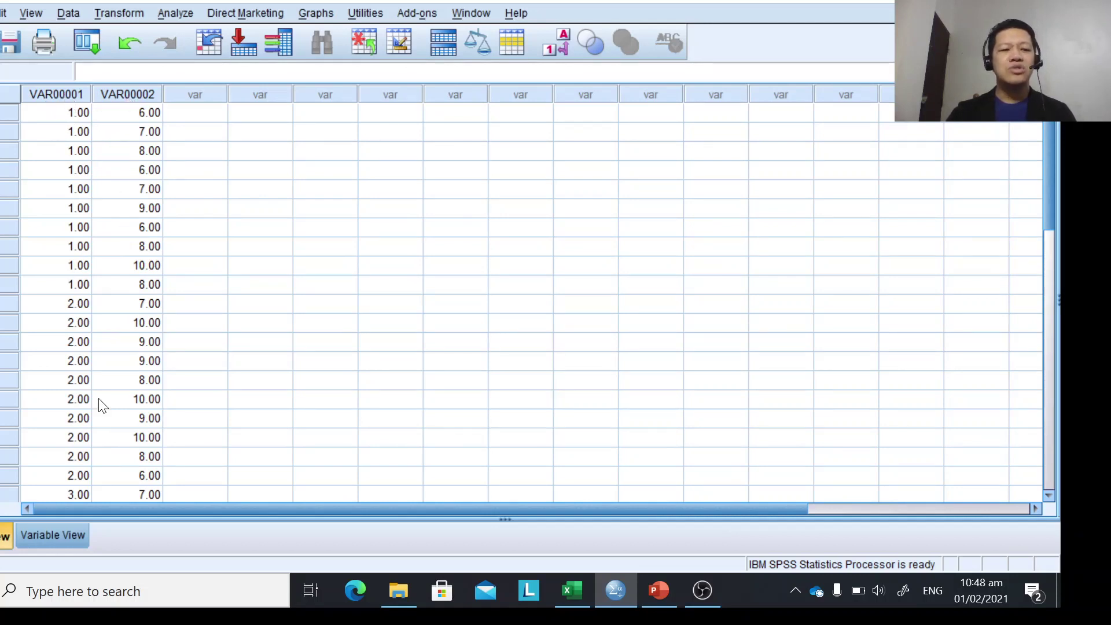
# Step: Rename the first variable, VAR00001, as Civil_Status among the variable definitions
pyautogui.click(64, 541)
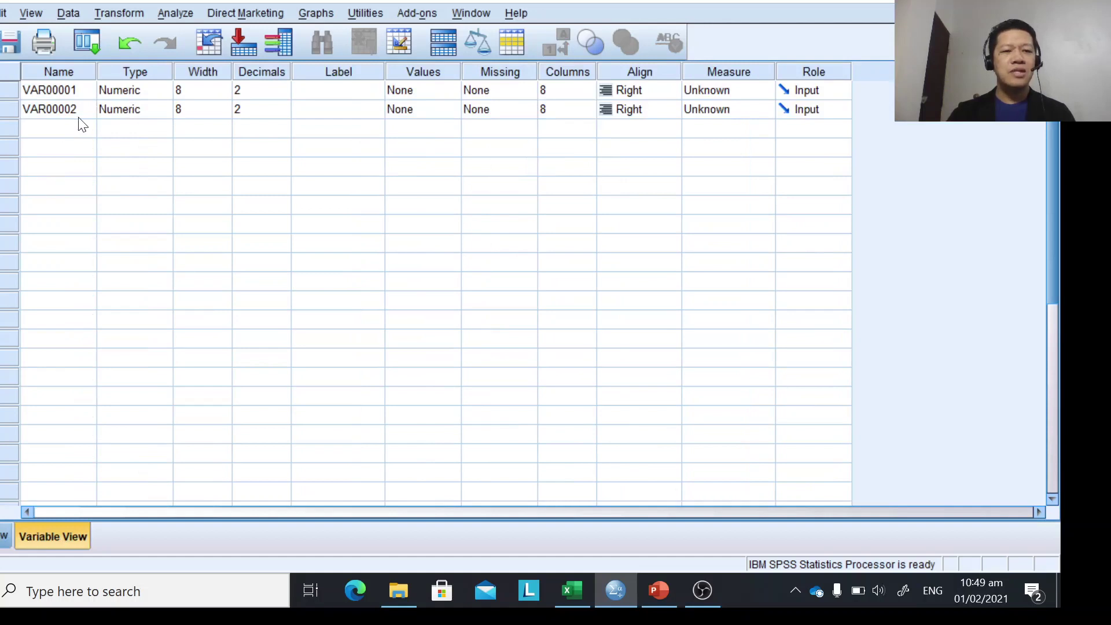
pyautogui.click(68, 72)
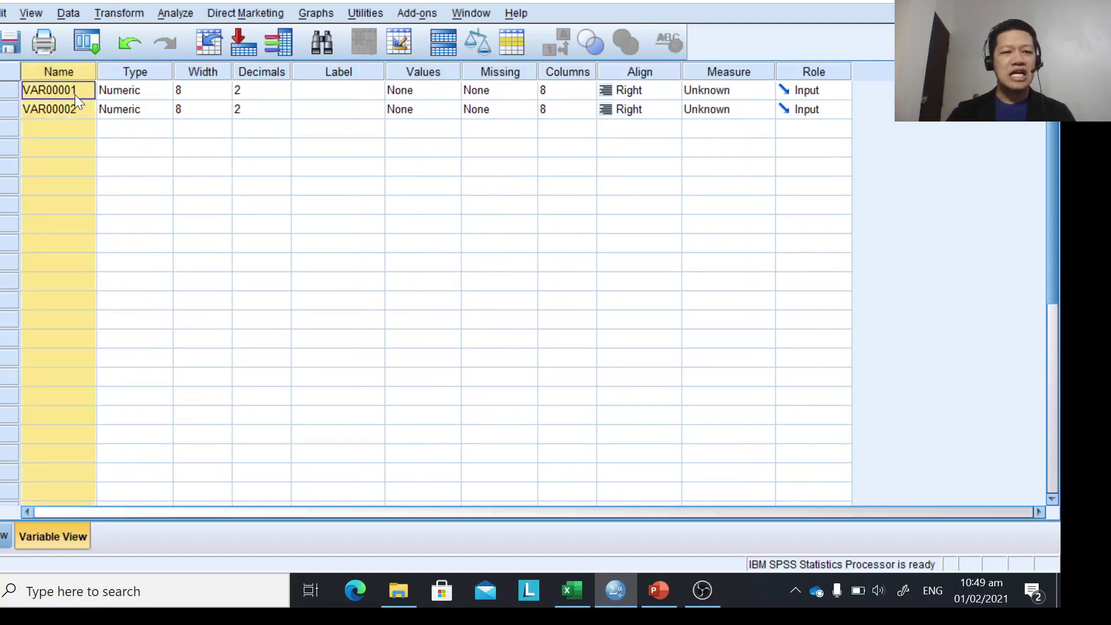
pyautogui.click(75, 92)
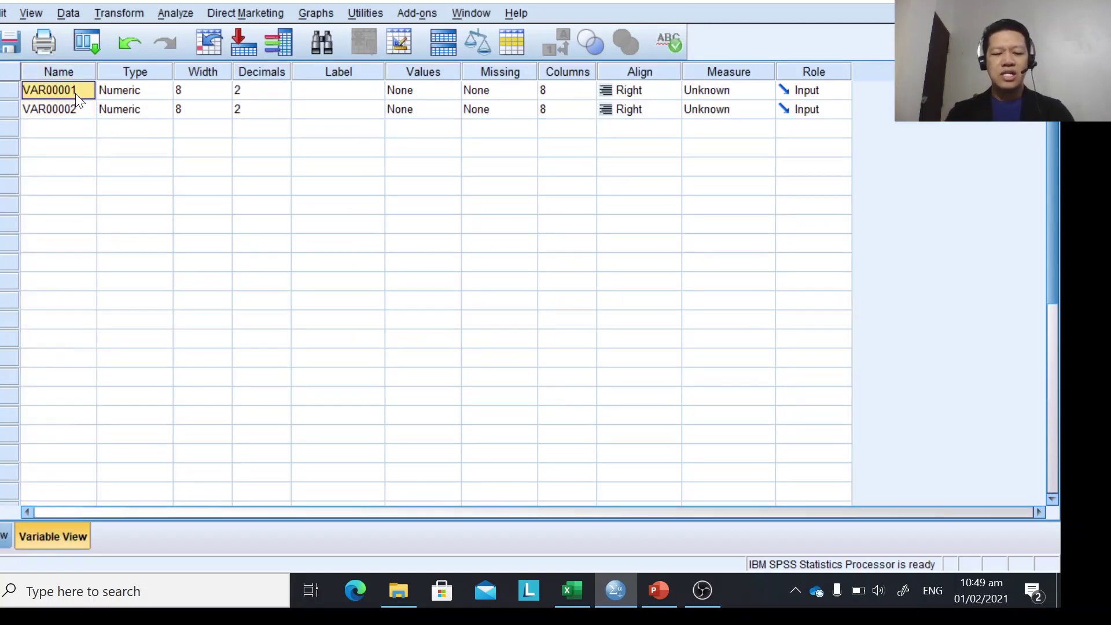
pyautogui.write('Civil_Sta')
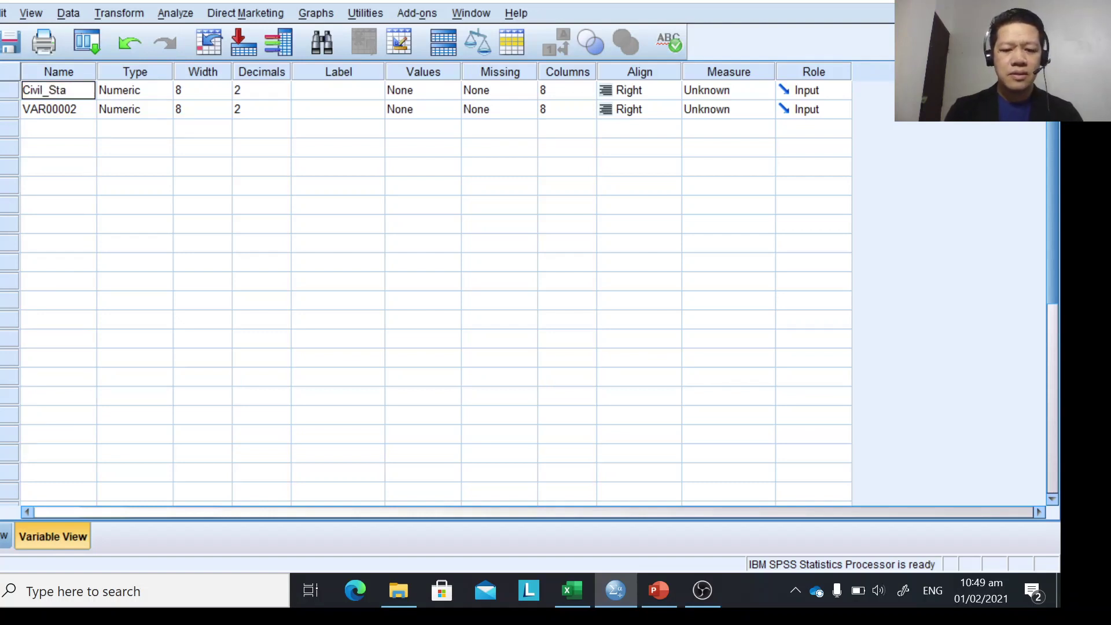
pyautogui.write('tus')
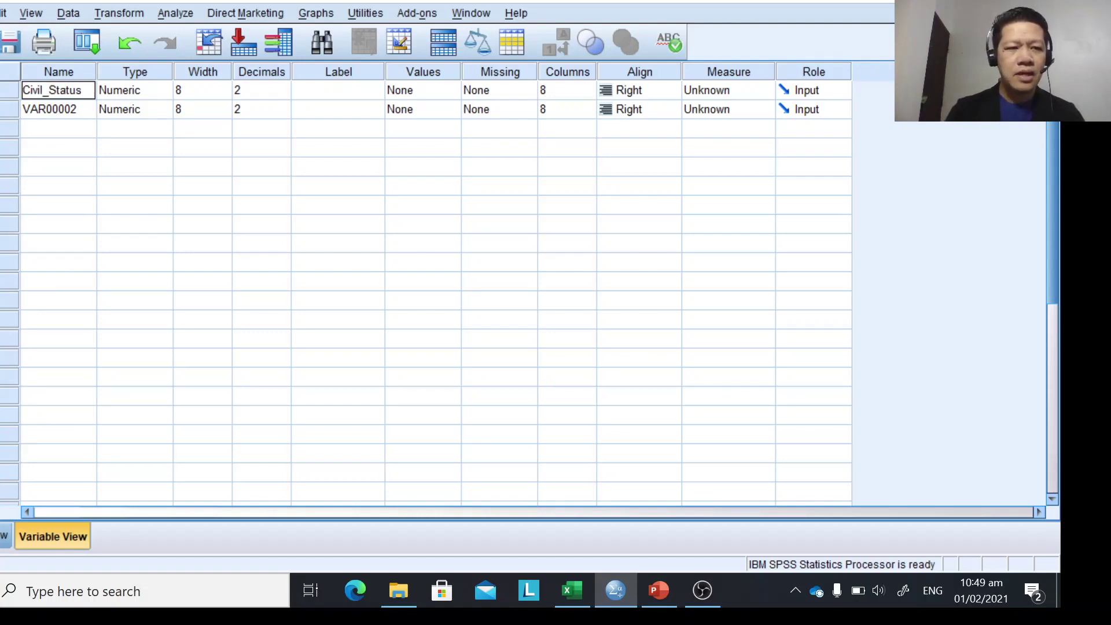
# Step: Rename the second variable, VAR00002, as Socio_Emotional_Wellbeing
pyautogui.click(61, 108)
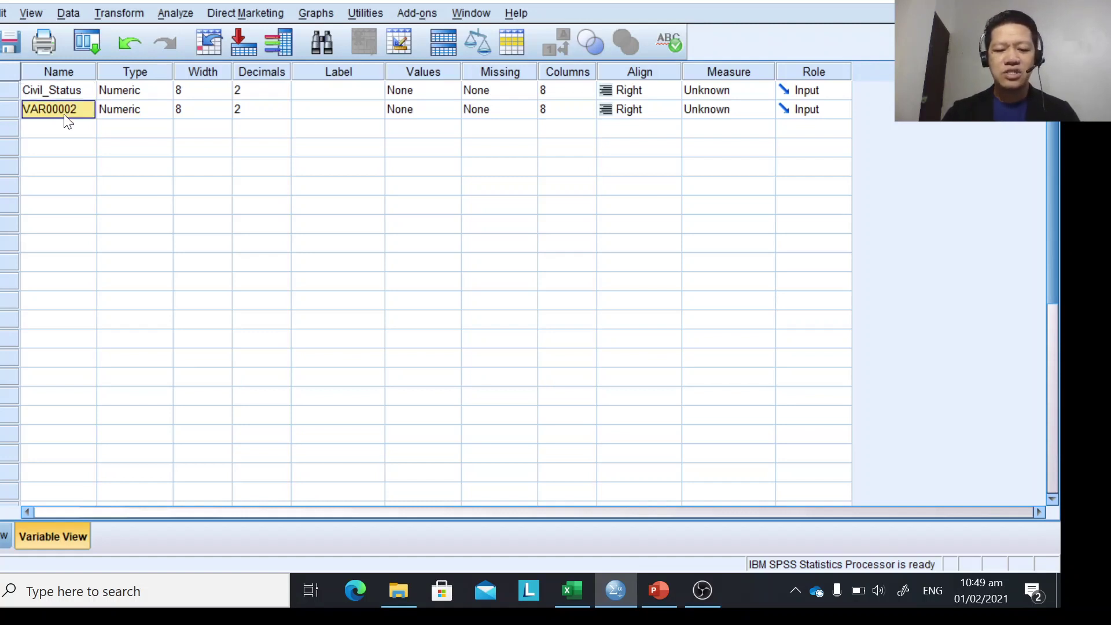
pyautogui.write('Socio')
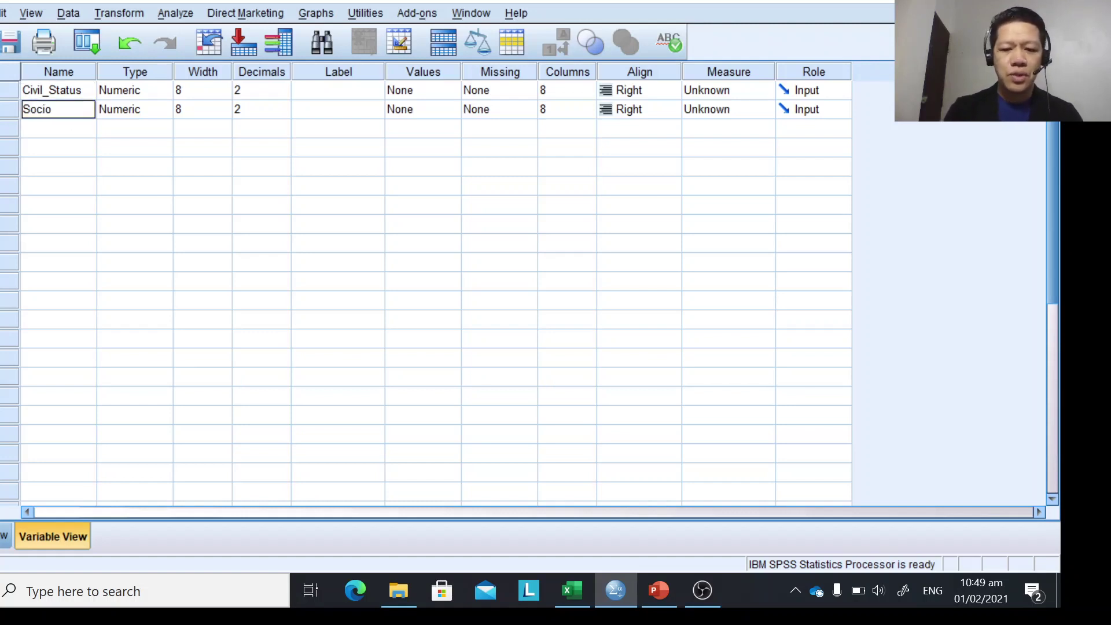
pyautogui.write('_E')
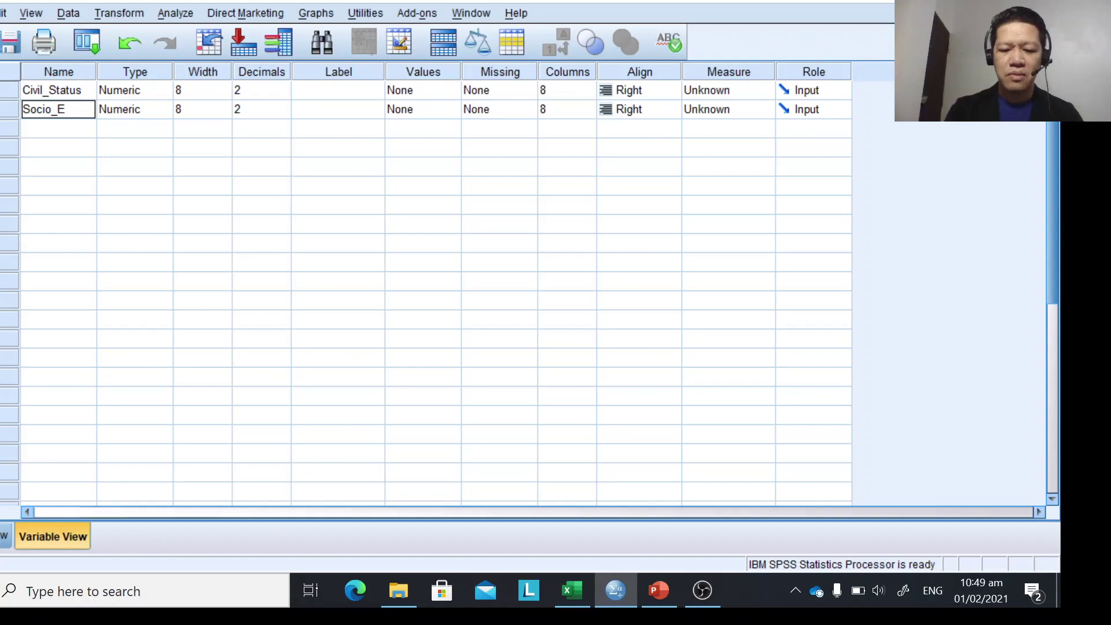
pyautogui.write('motional')
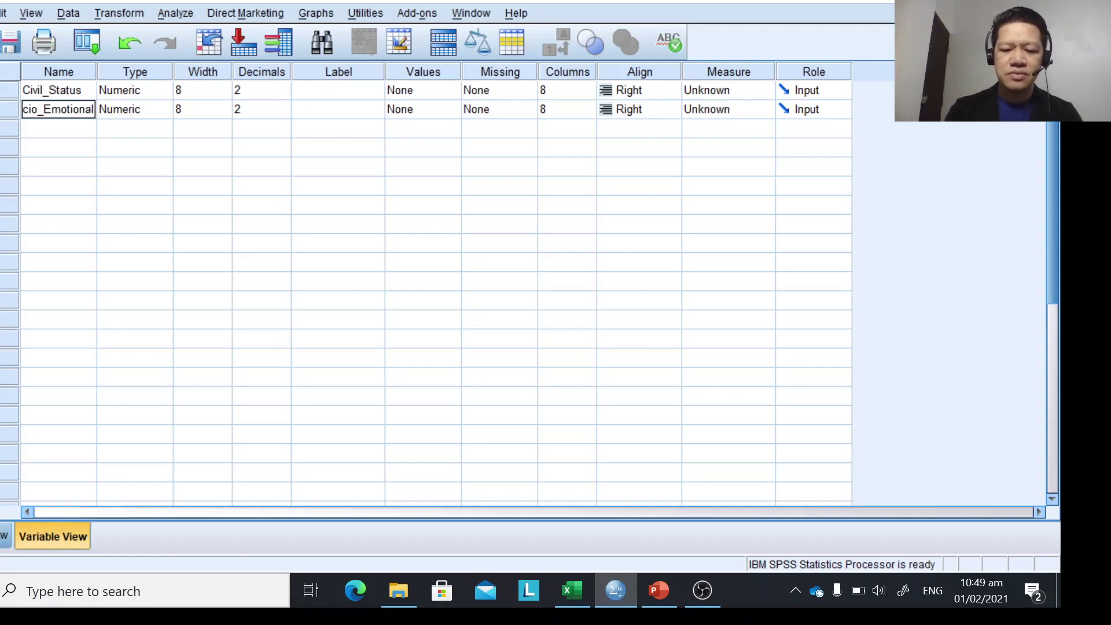
pyautogui.write('_We')
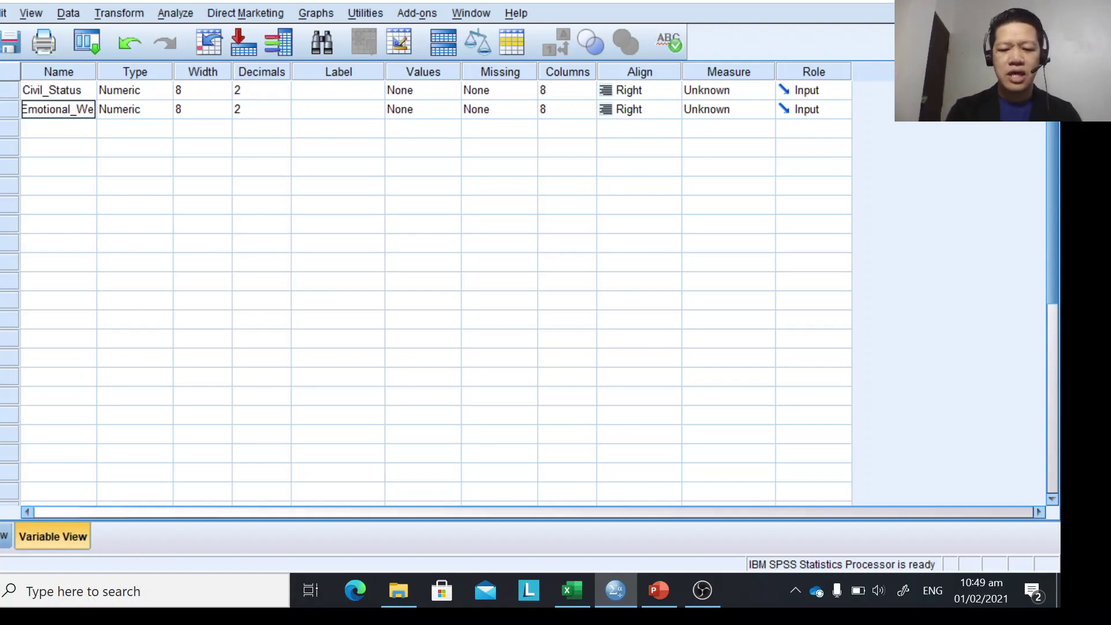
pyautogui.write('llbeing')
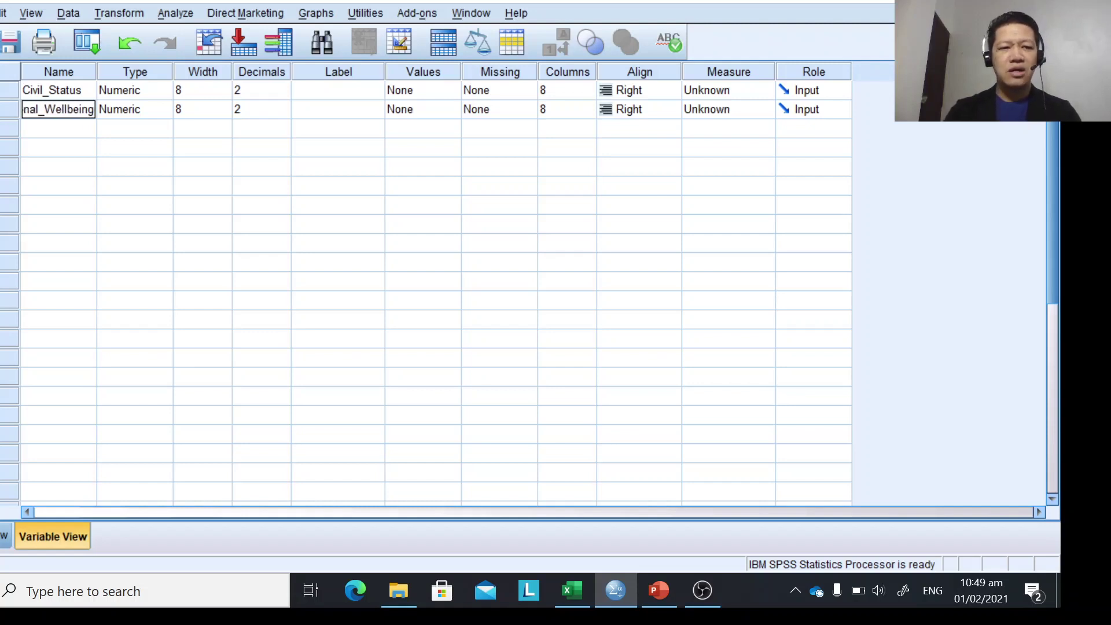
pyautogui.click(75, 70)
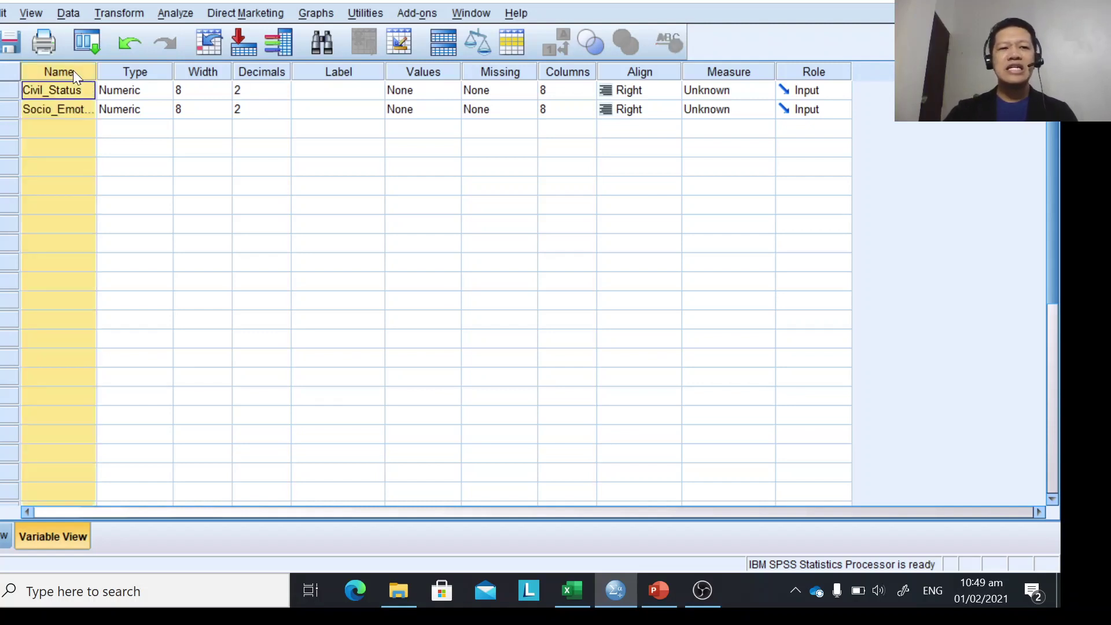
# Step: Set the measurement level to Nominal for Civil_Status and to Scale for the socio-emotional wellbeing variable
pyautogui.click(742, 71)
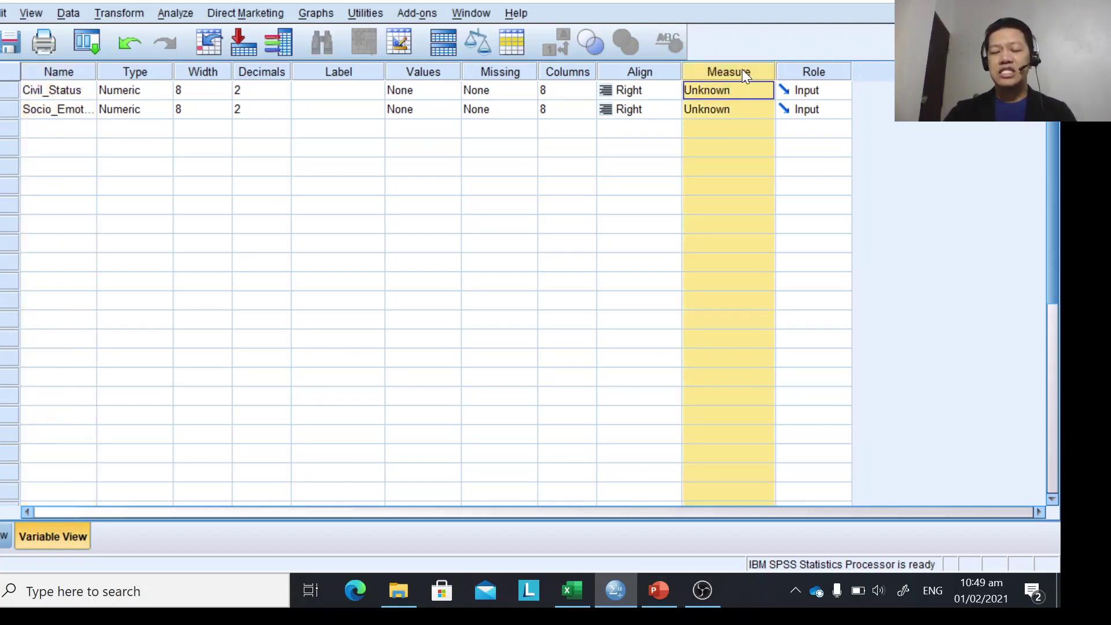
pyautogui.click(765, 91)
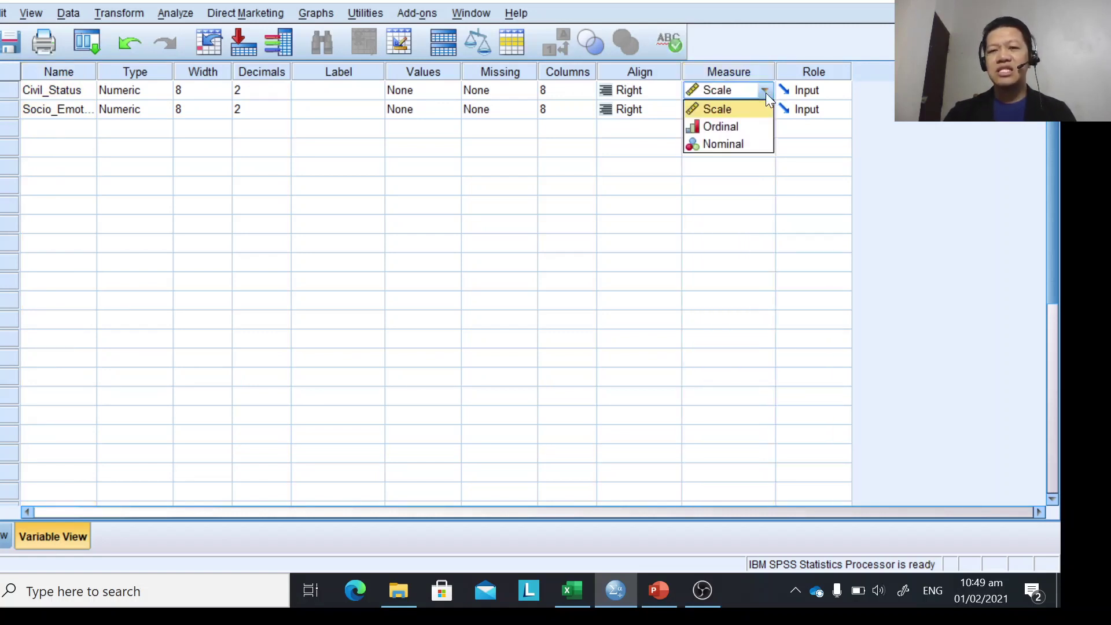
pyautogui.click(748, 146)
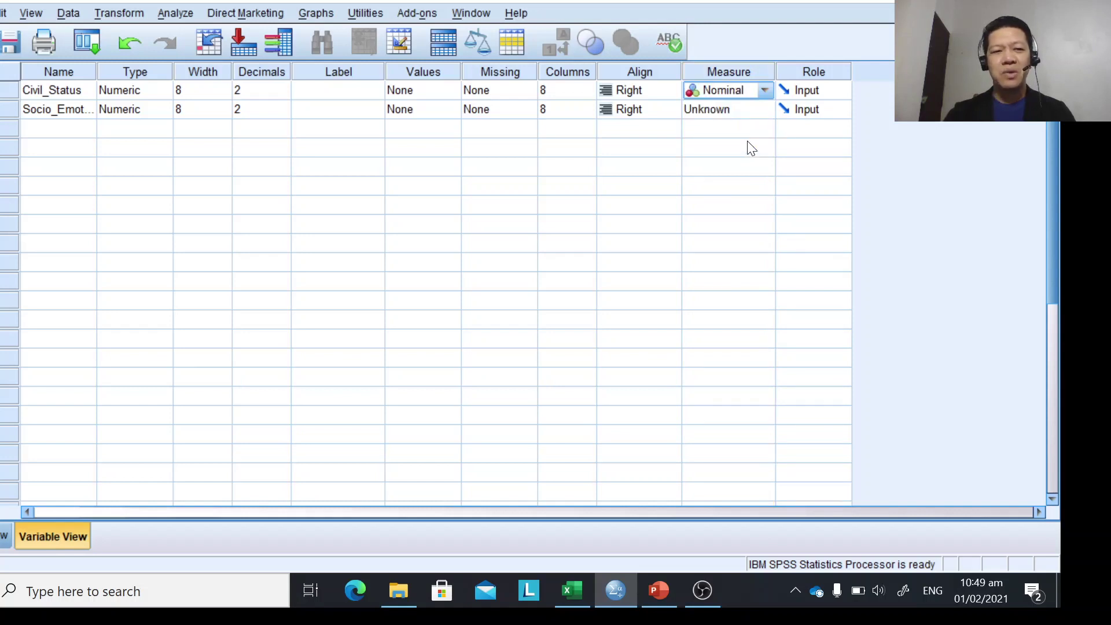
pyautogui.click(765, 110)
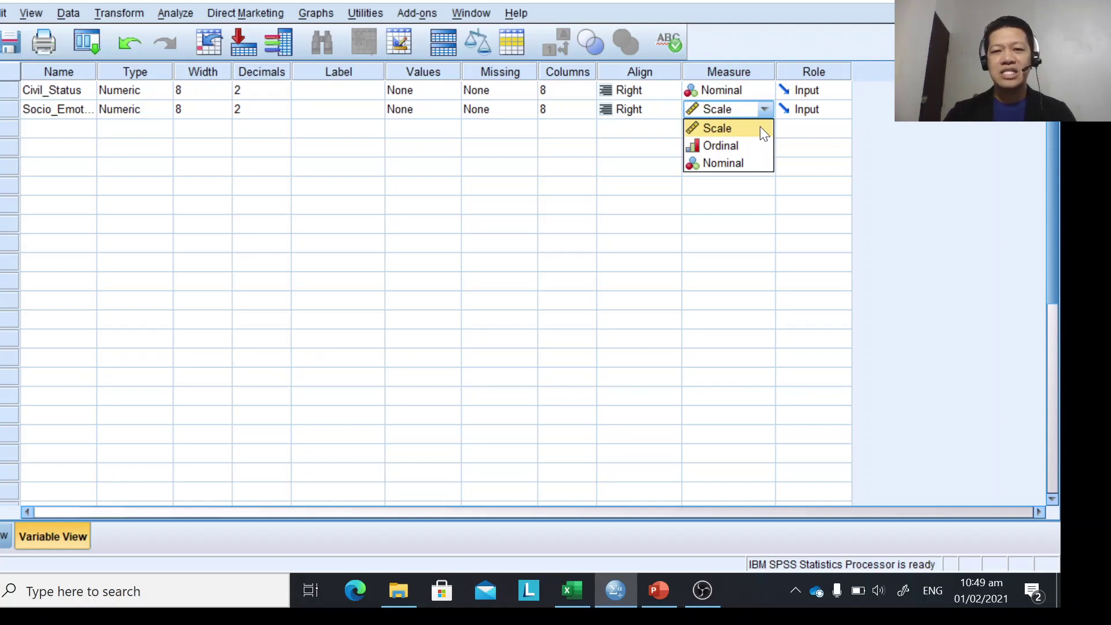
pyautogui.click(760, 128)
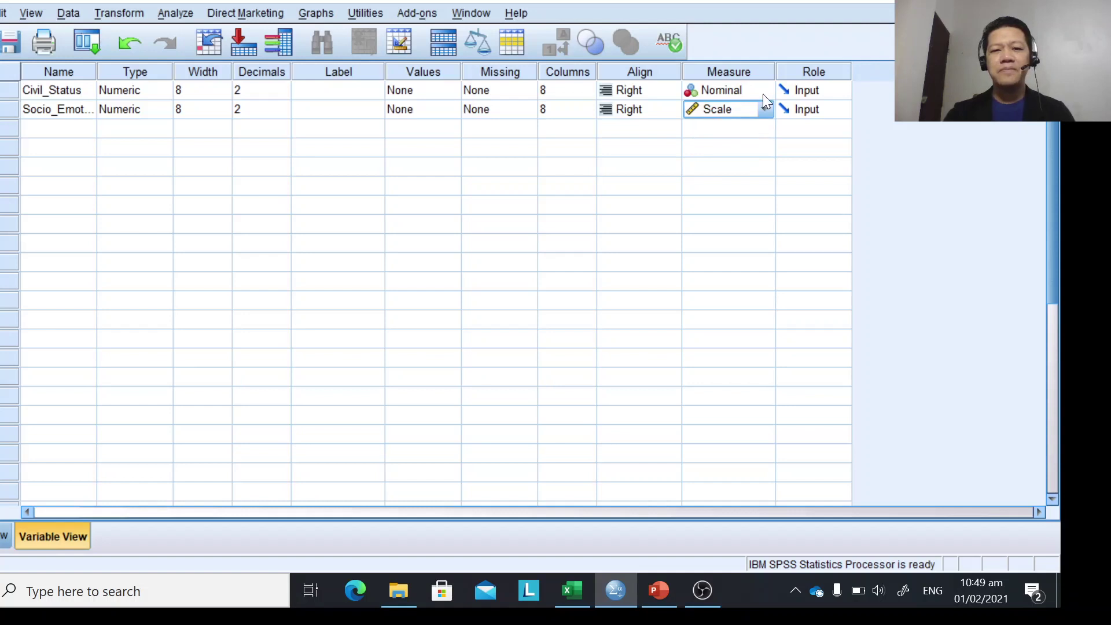
# Step: Start the value labels for Civil_Status by adding the label Single for value 1
pyautogui.click(434, 69)
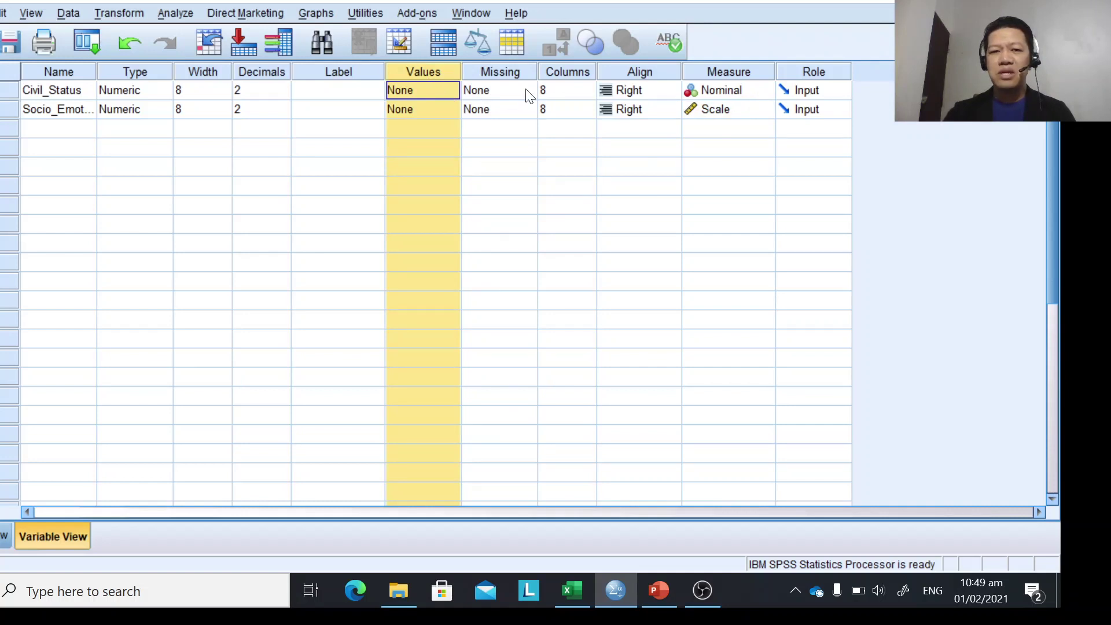
pyautogui.click(452, 89)
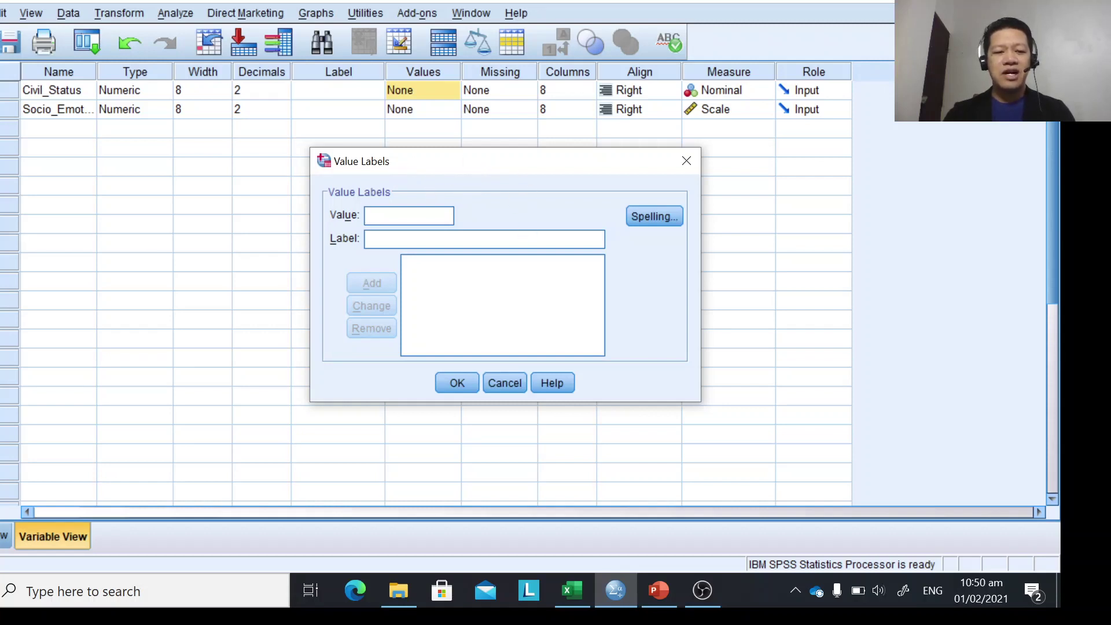
pyautogui.write('1')
pyautogui.click(391, 237)
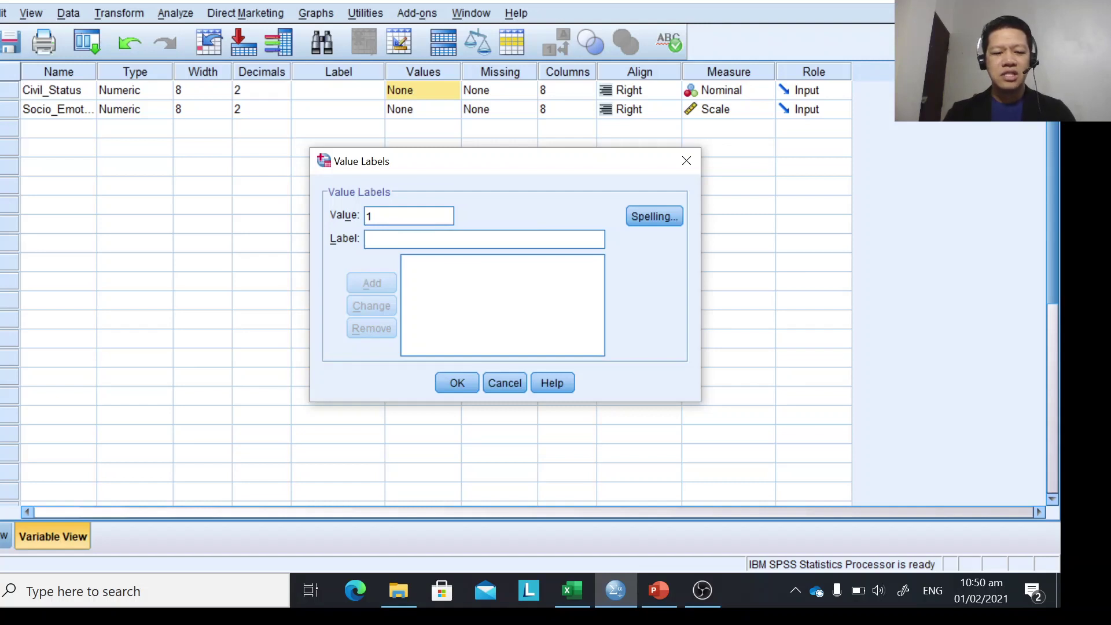
pyautogui.write('Single')
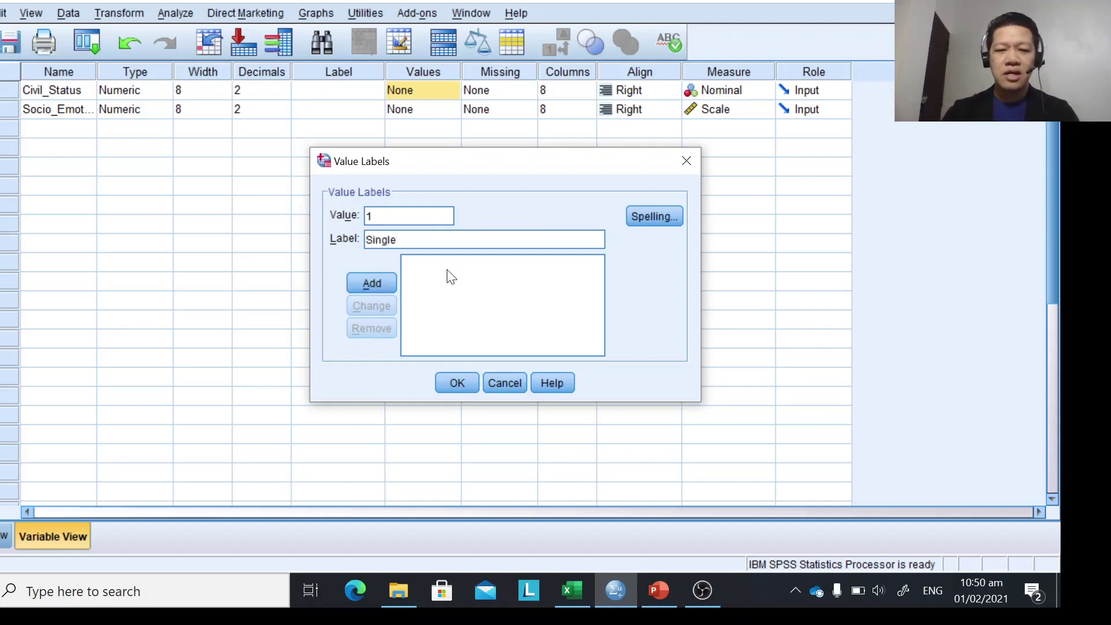
pyautogui.click(383, 287)
# Step: Add the Civil_Status labels Married for value 2 and Widowed for value 3, and apply the value labels
pyautogui.write('2')
pyautogui.click(391, 239)
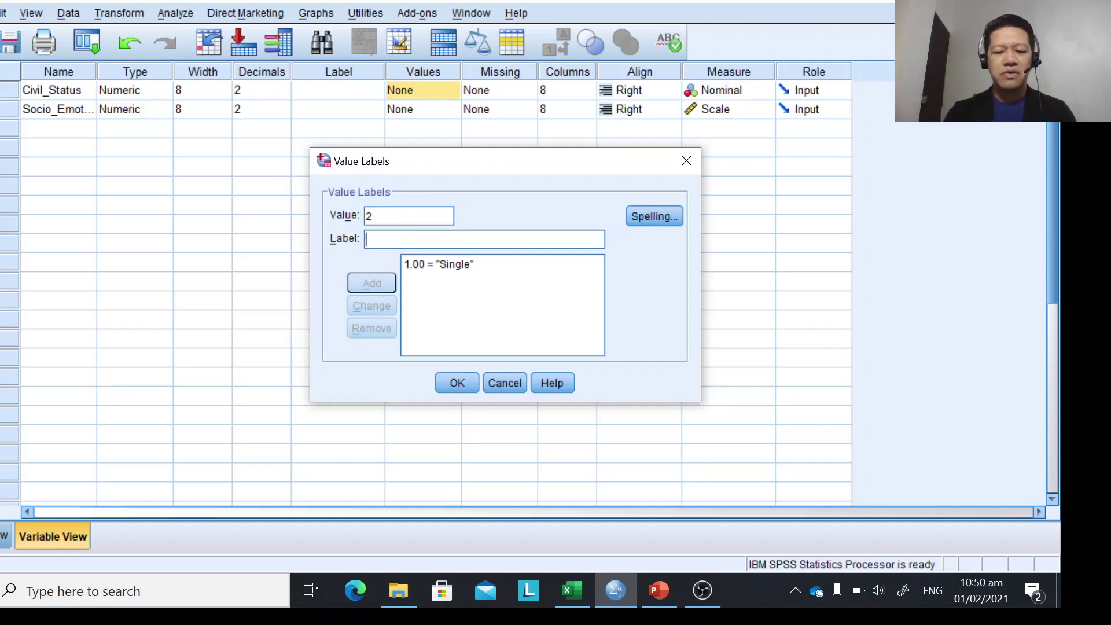
pyautogui.write('Married')
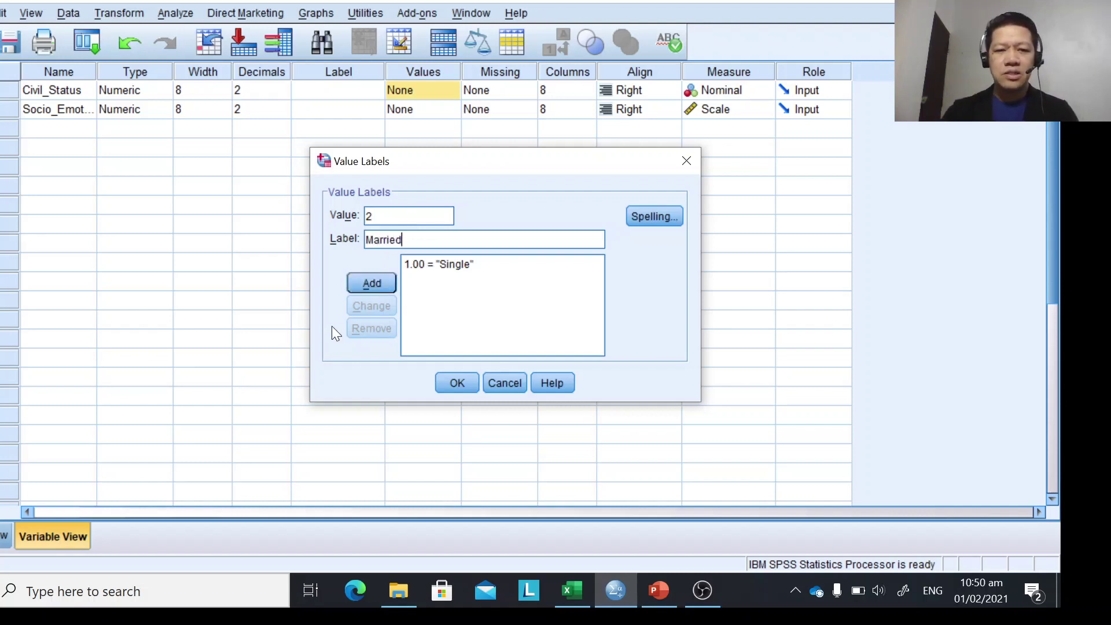
pyautogui.click(357, 285)
pyautogui.write('3')
pyautogui.press('Tab')
pyautogui.write('Widowed')
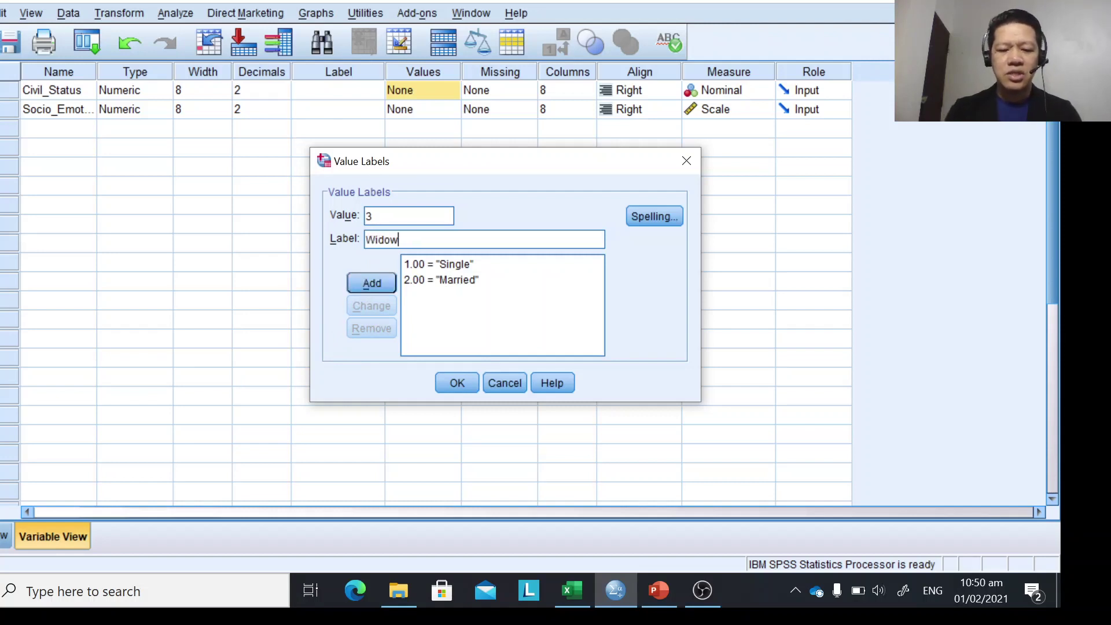
pyautogui.click(380, 288)
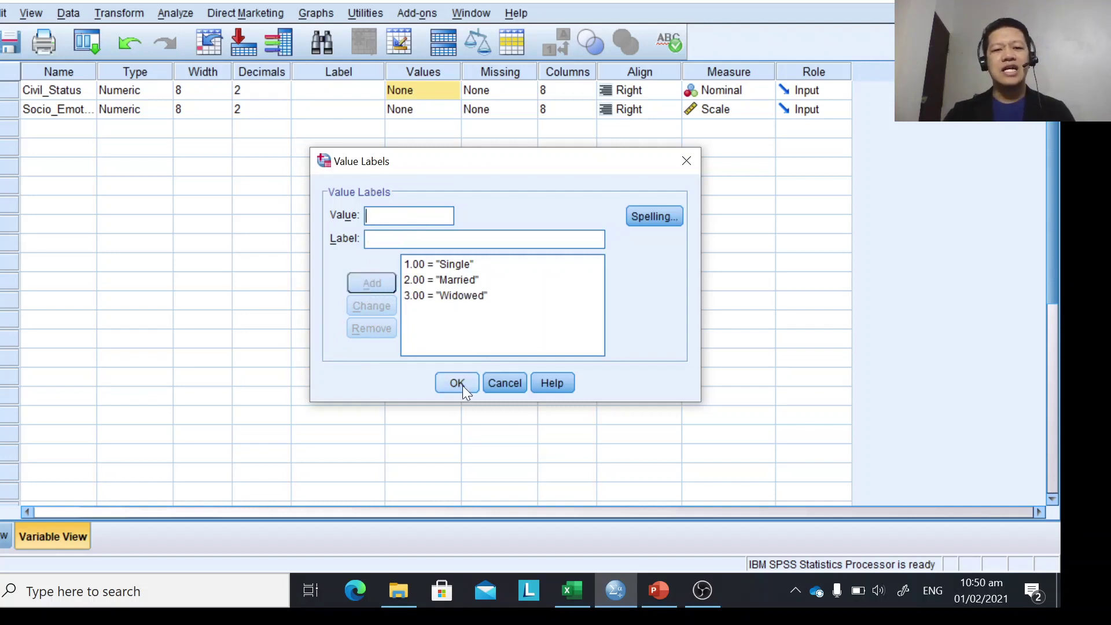
pyautogui.click(458, 382)
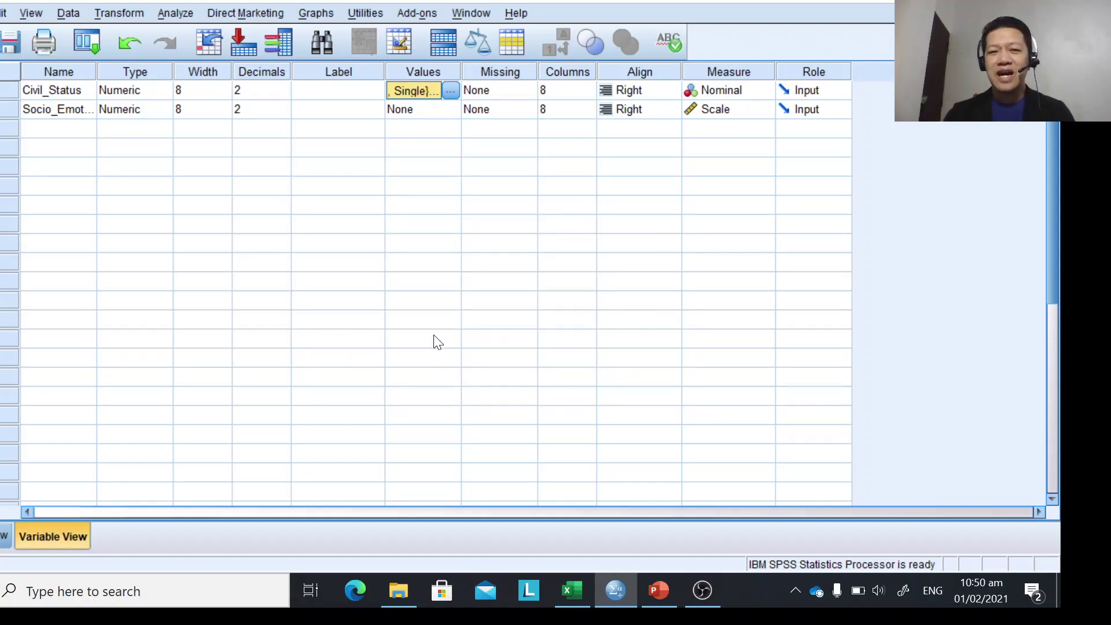
# Step: Display the value labels in the data grid to check the Civil_Status categories, and switch back to the numeric codes
pyautogui.click(5, 537)
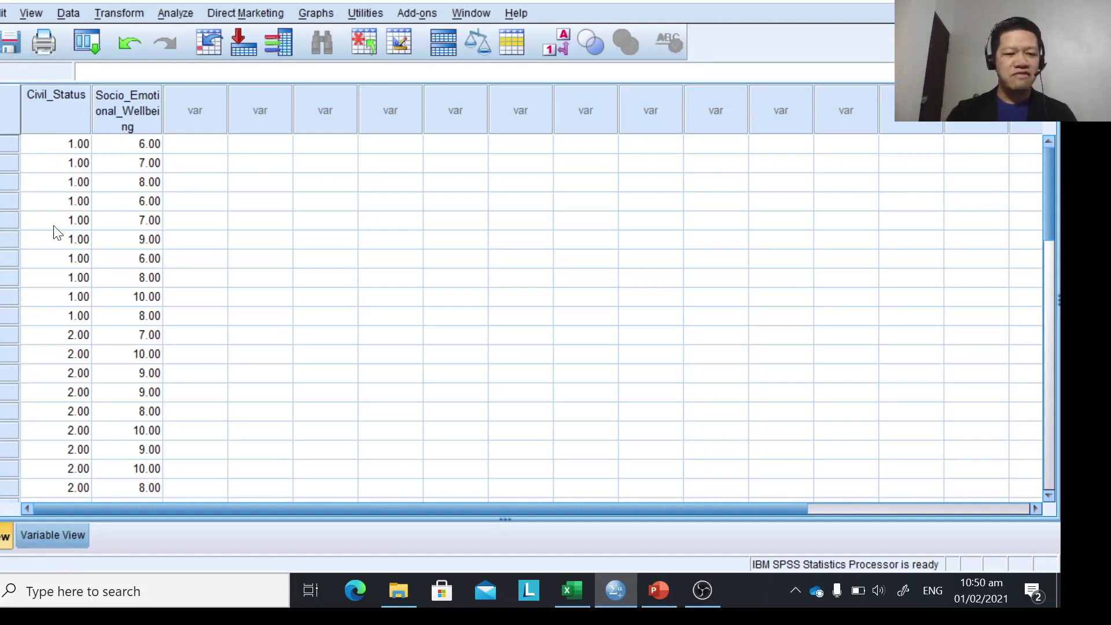
pyautogui.click(33, 12)
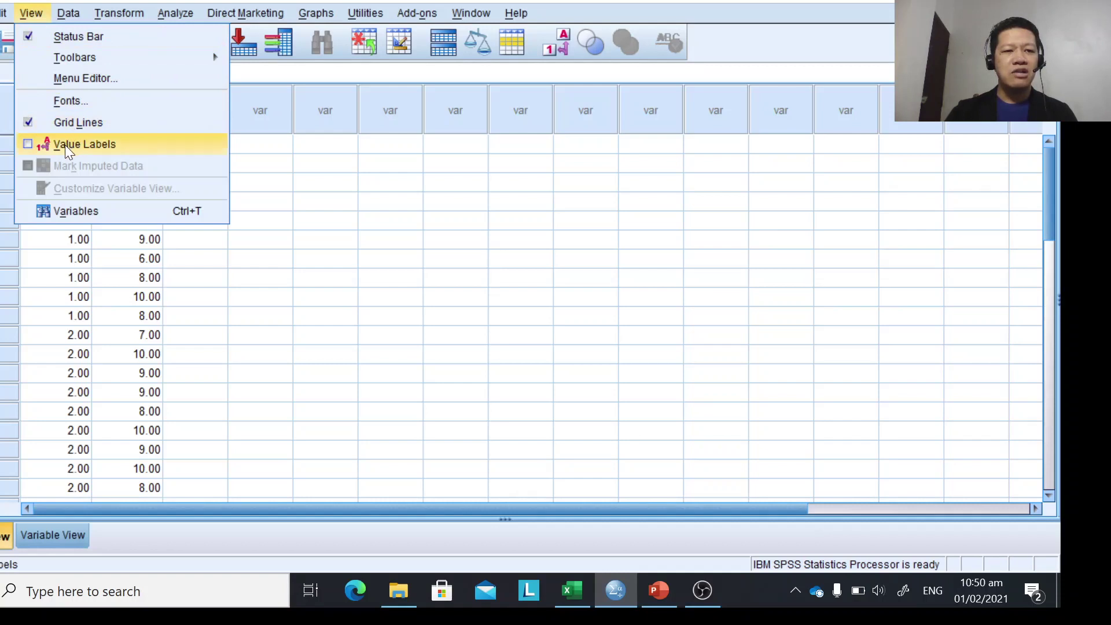
pyautogui.click(31, 145)
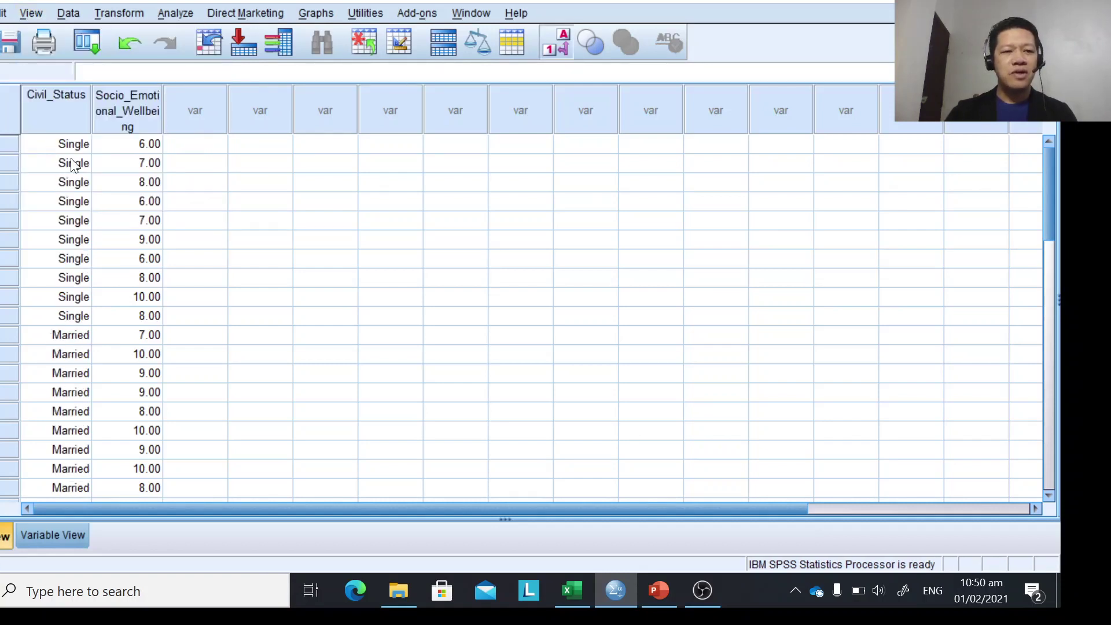
pyautogui.scroll(-5, 85, 380)
pyautogui.scroll(5, 79, 386)
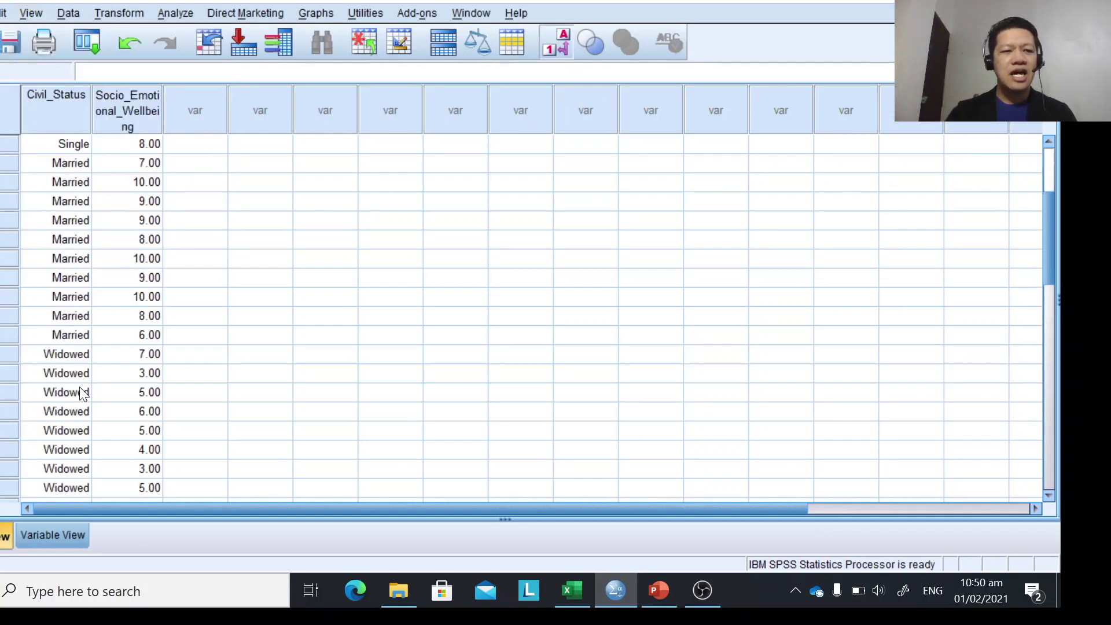
pyautogui.click(30, 13)
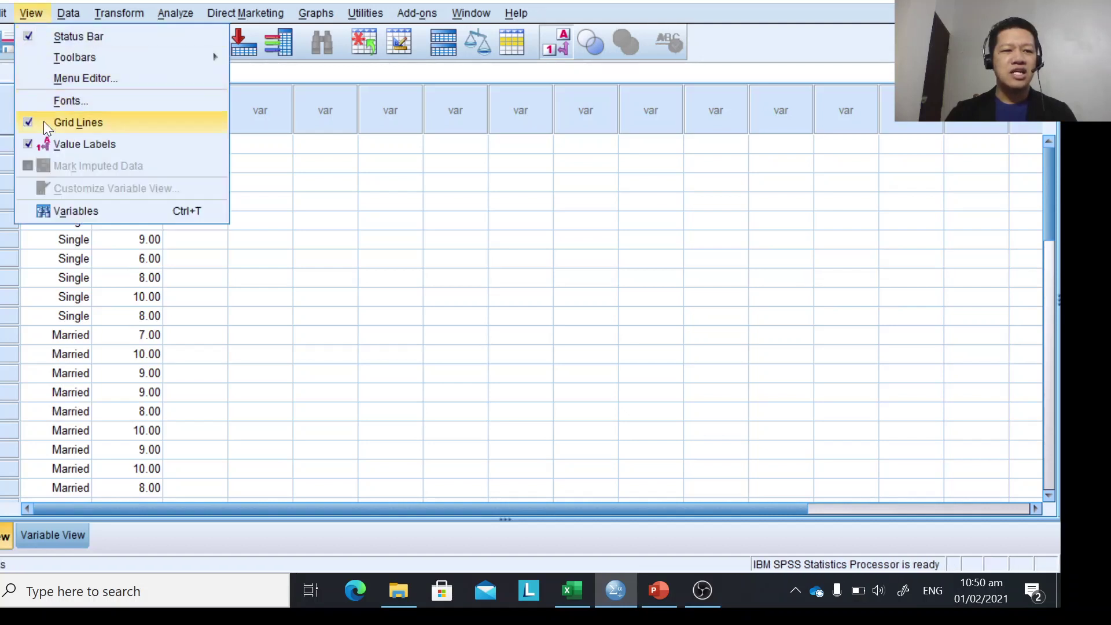
pyautogui.click(46, 144)
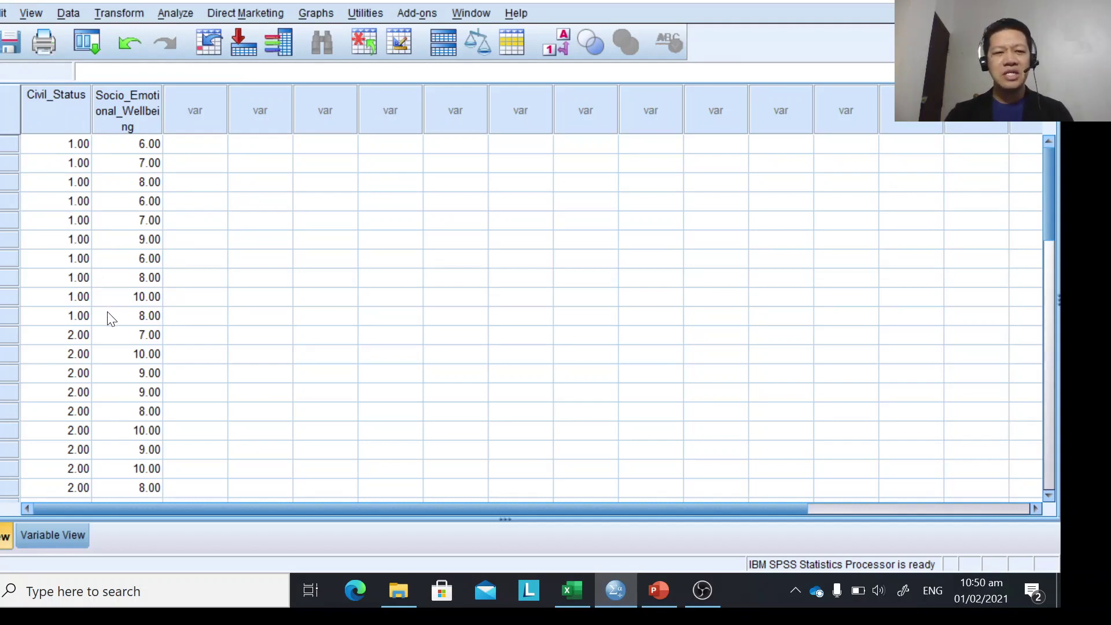
# Step: Set up a One-Way ANOVA with Socio_Emotional_Wellbeing as the dependent variable and Civil_Status as the factor
pyautogui.click(175, 13)
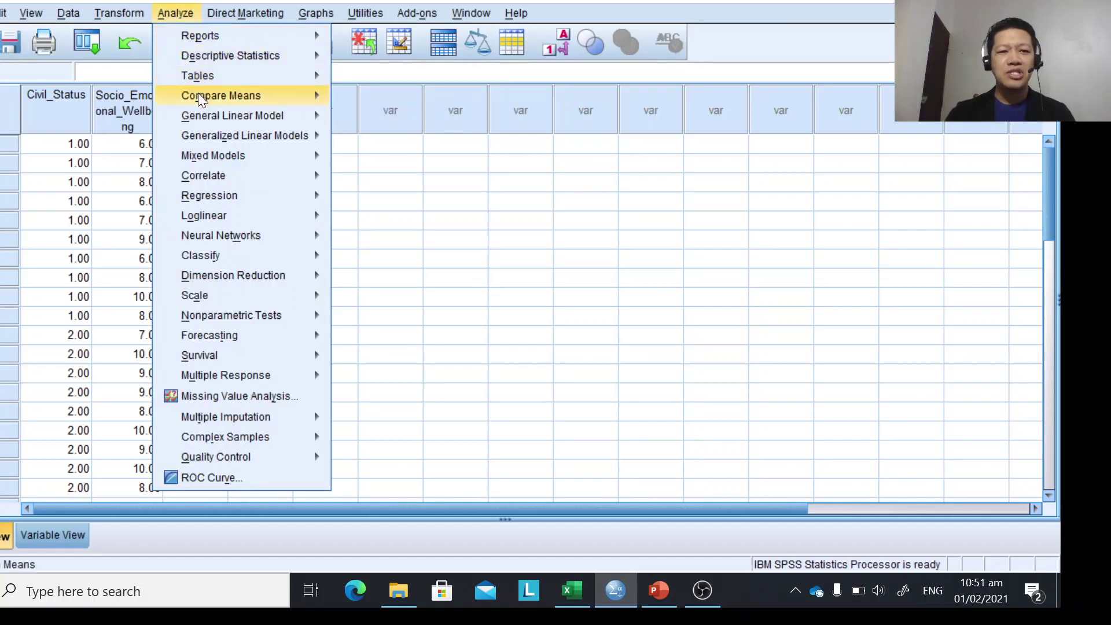
pyautogui.moveTo(199, 95)
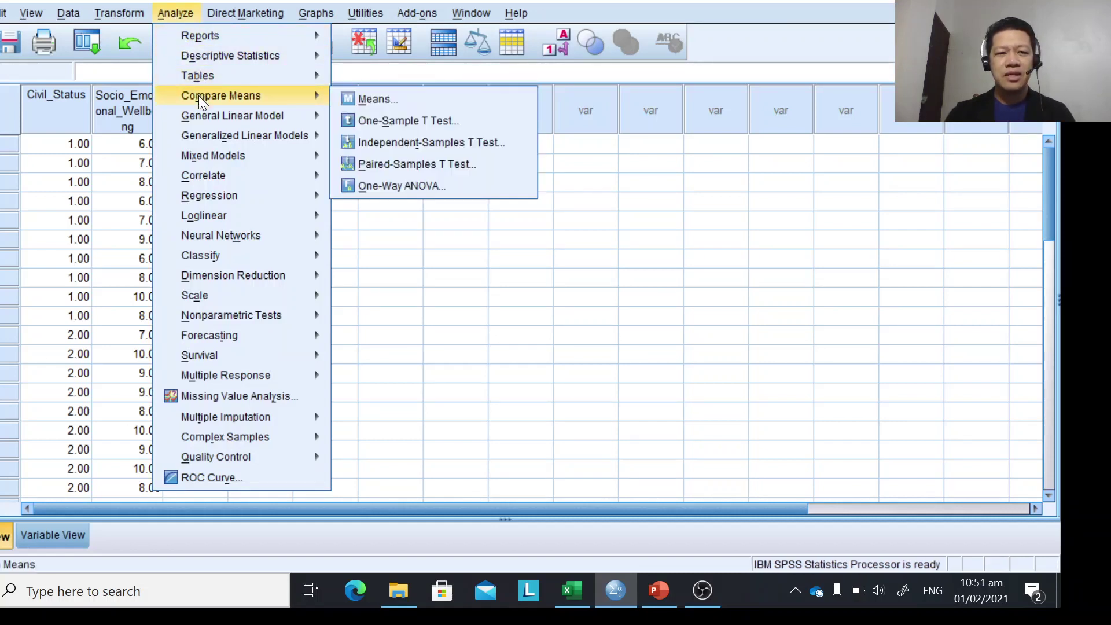
pyautogui.click(430, 186)
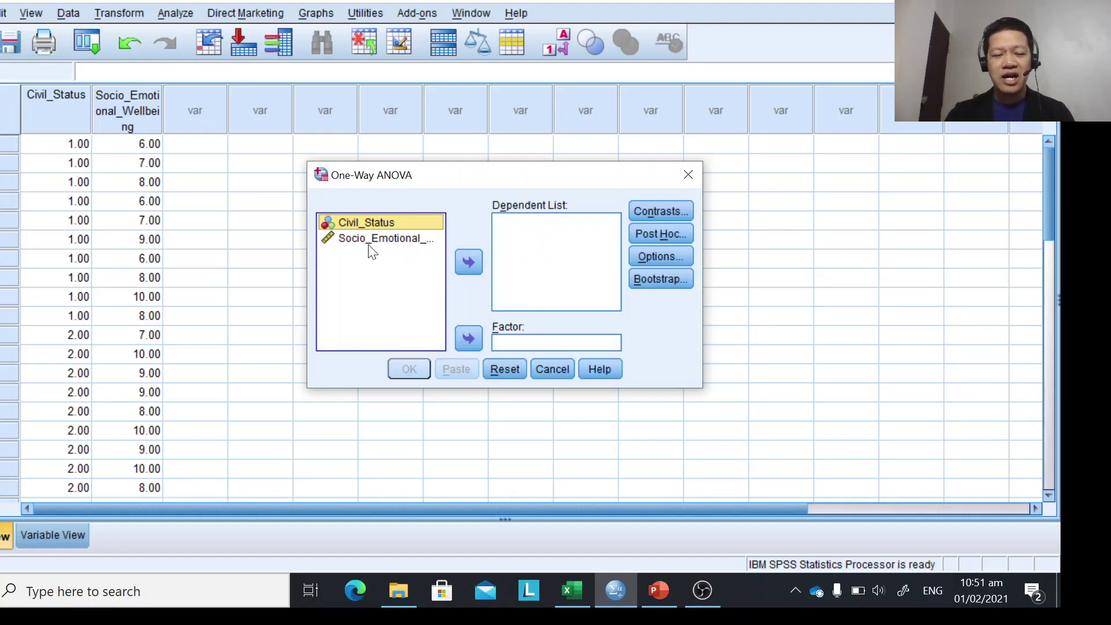
pyautogui.click(357, 239)
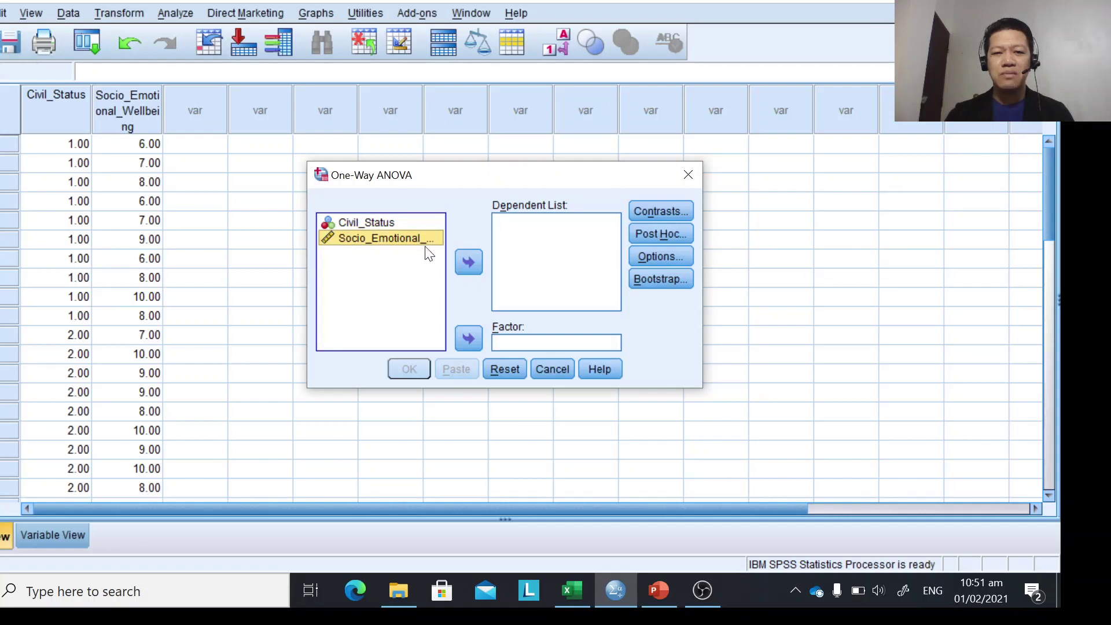
pyautogui.click(469, 267)
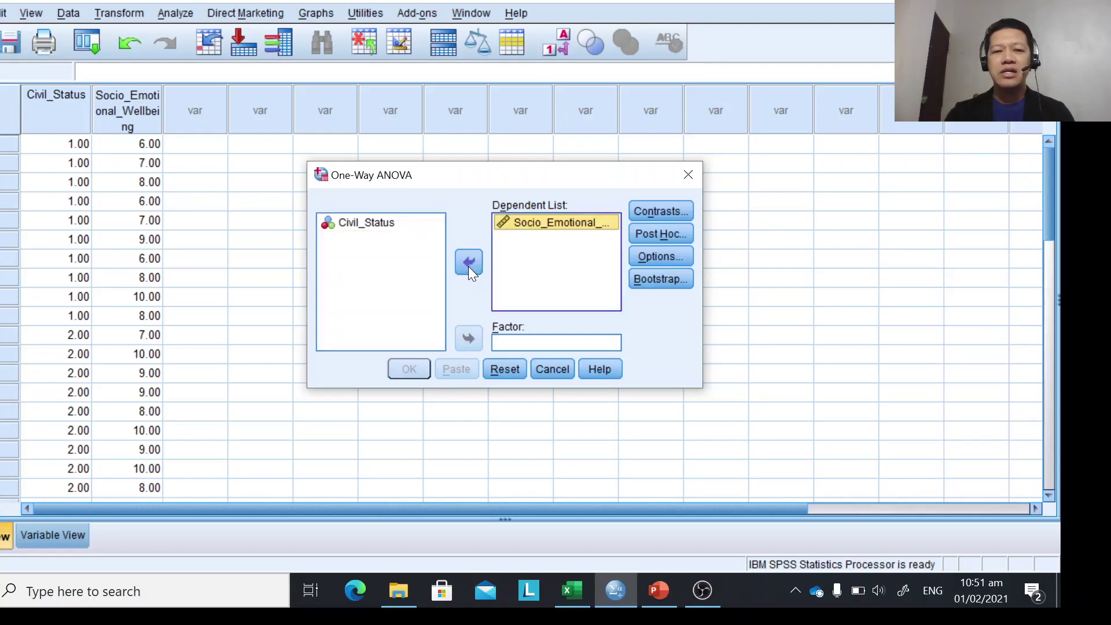
pyautogui.click(371, 225)
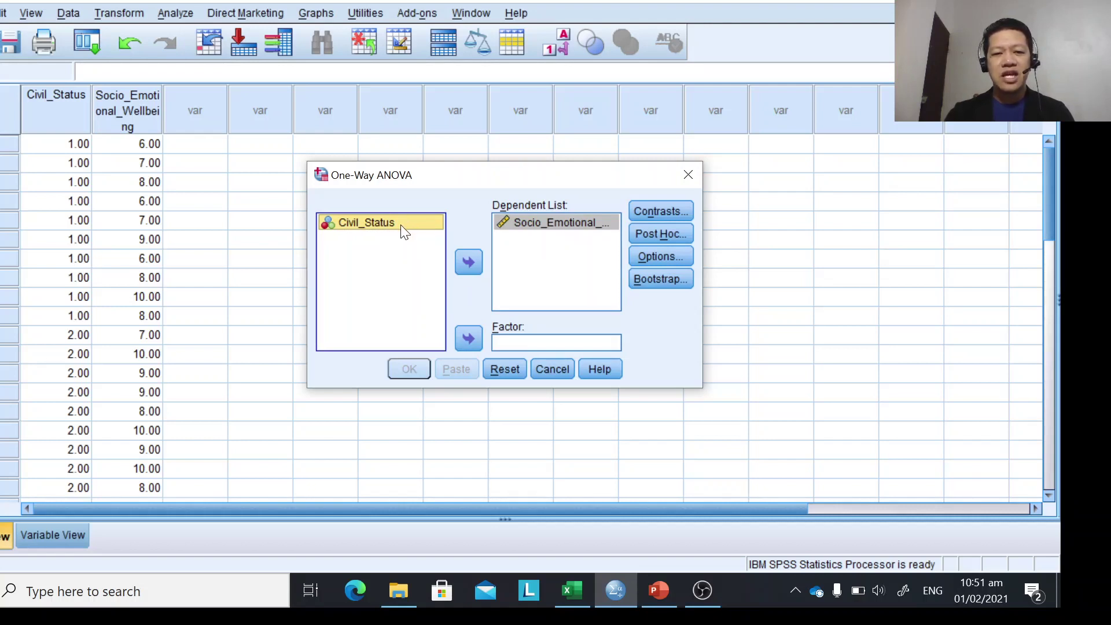
pyautogui.click(468, 339)
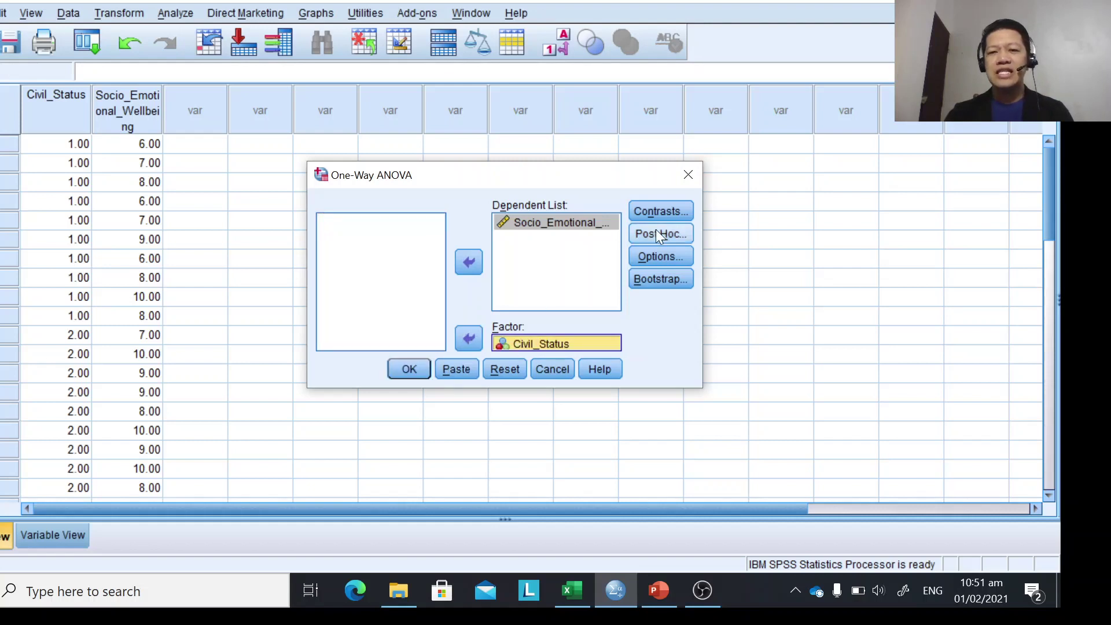
# Step: Include Descriptive statistics with no post hoc test selected, and run the One-Way ANOVA
pyautogui.click(655, 258)
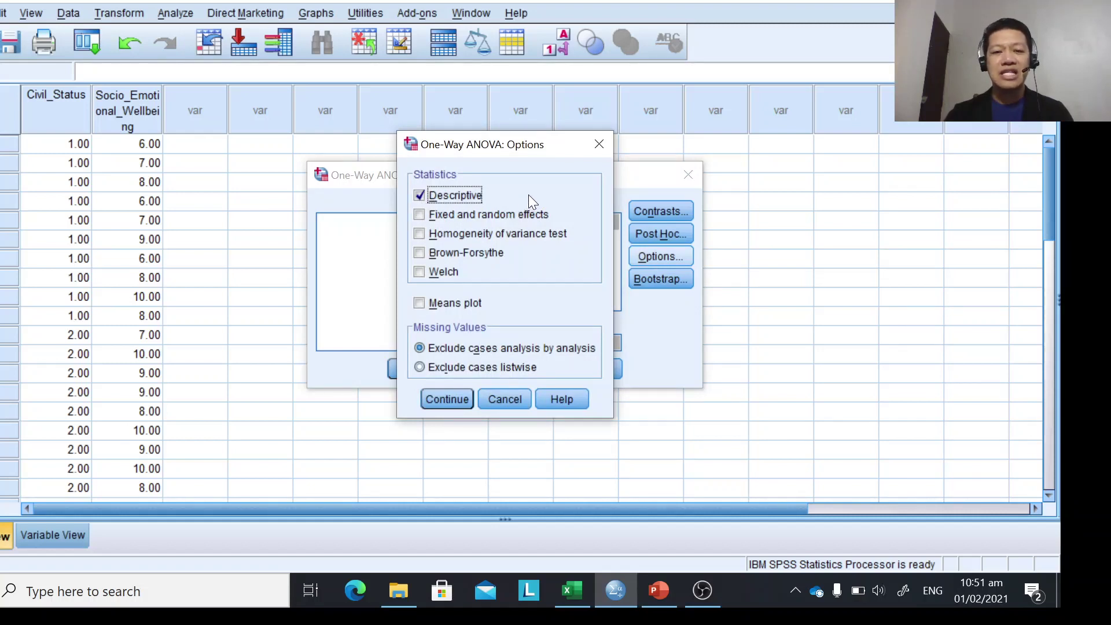
pyautogui.click(433, 399)
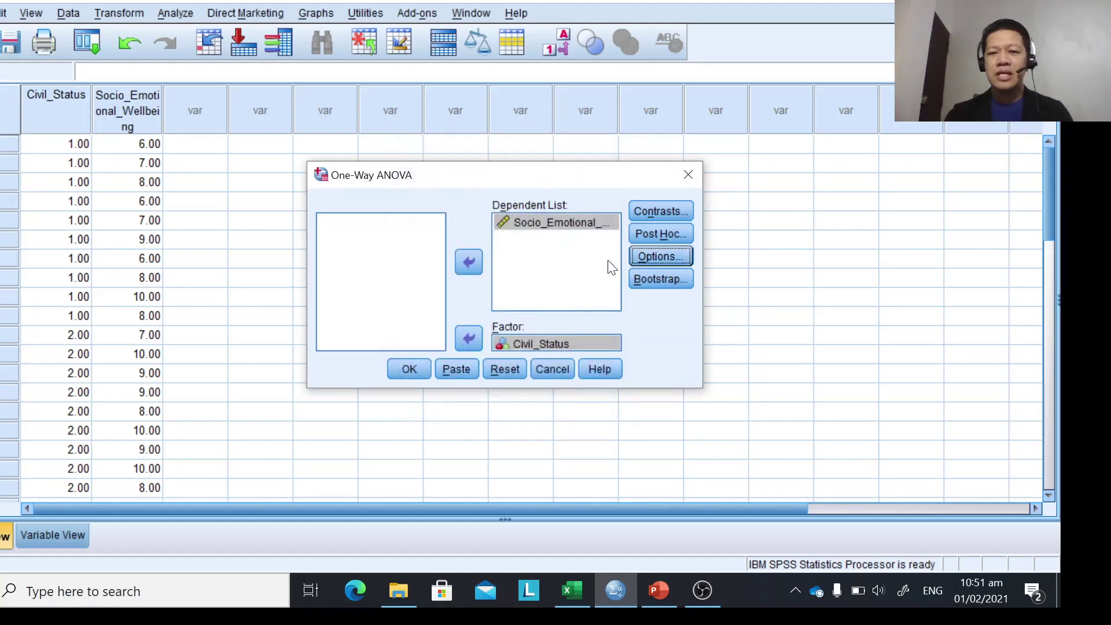
pyautogui.click(668, 234)
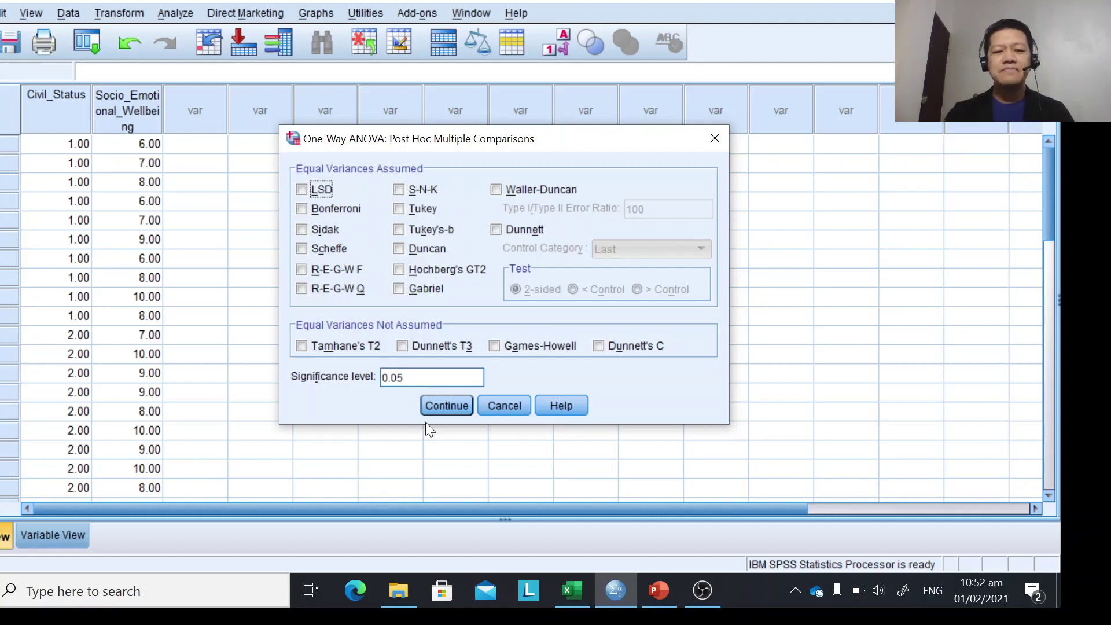
pyautogui.click(446, 406)
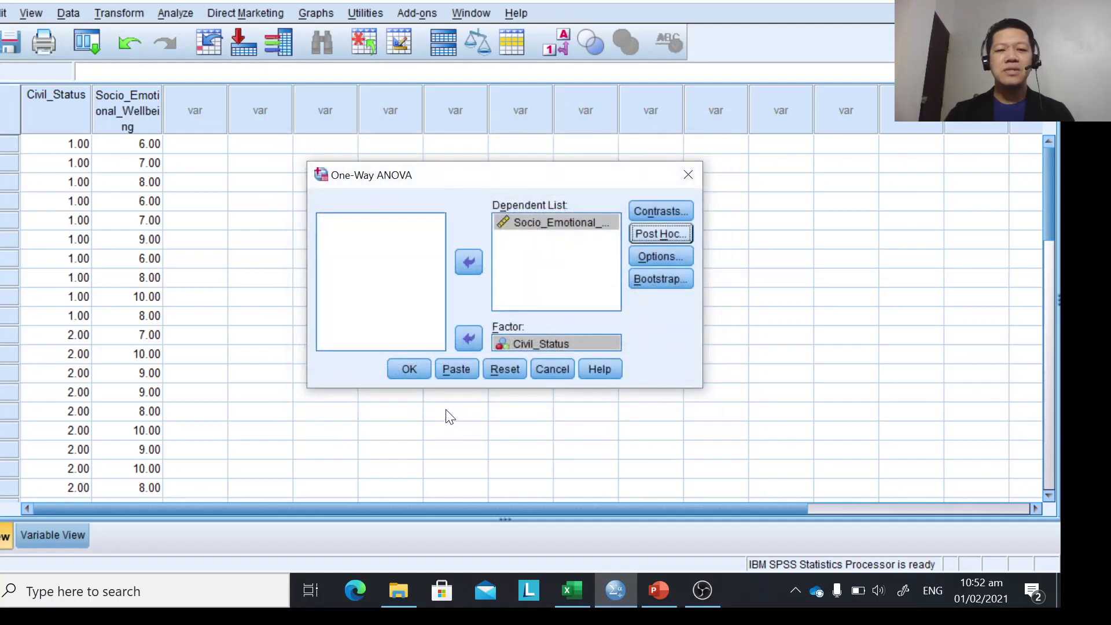
pyautogui.click(408, 371)
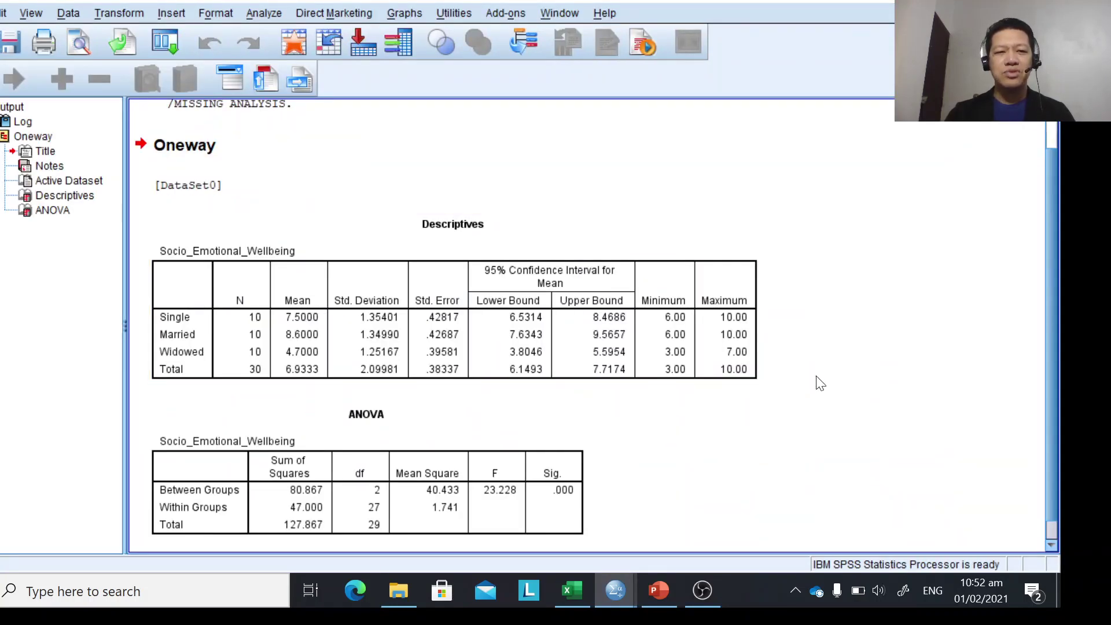
pyautogui.scroll(-1, 798, 379)
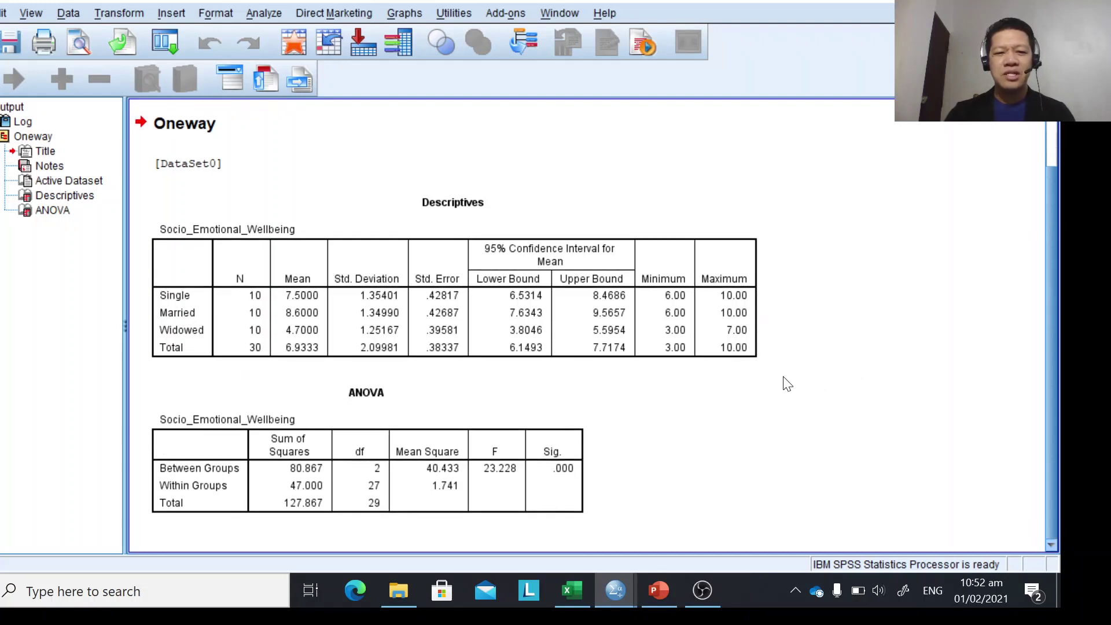